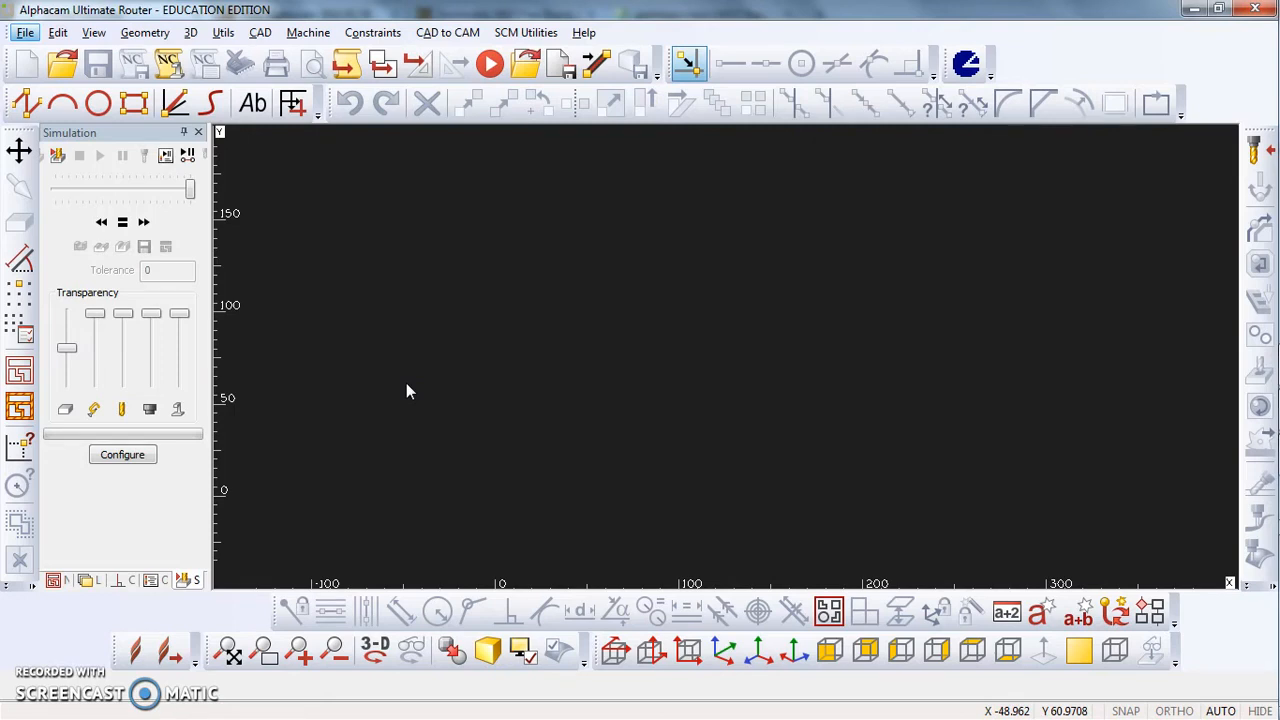
Step: Import the CAD file HERON_STL.stl from the 216_HERON_STL folder, using STL as the file type
{"action": "left_click", "coordinate": [25, 33]}
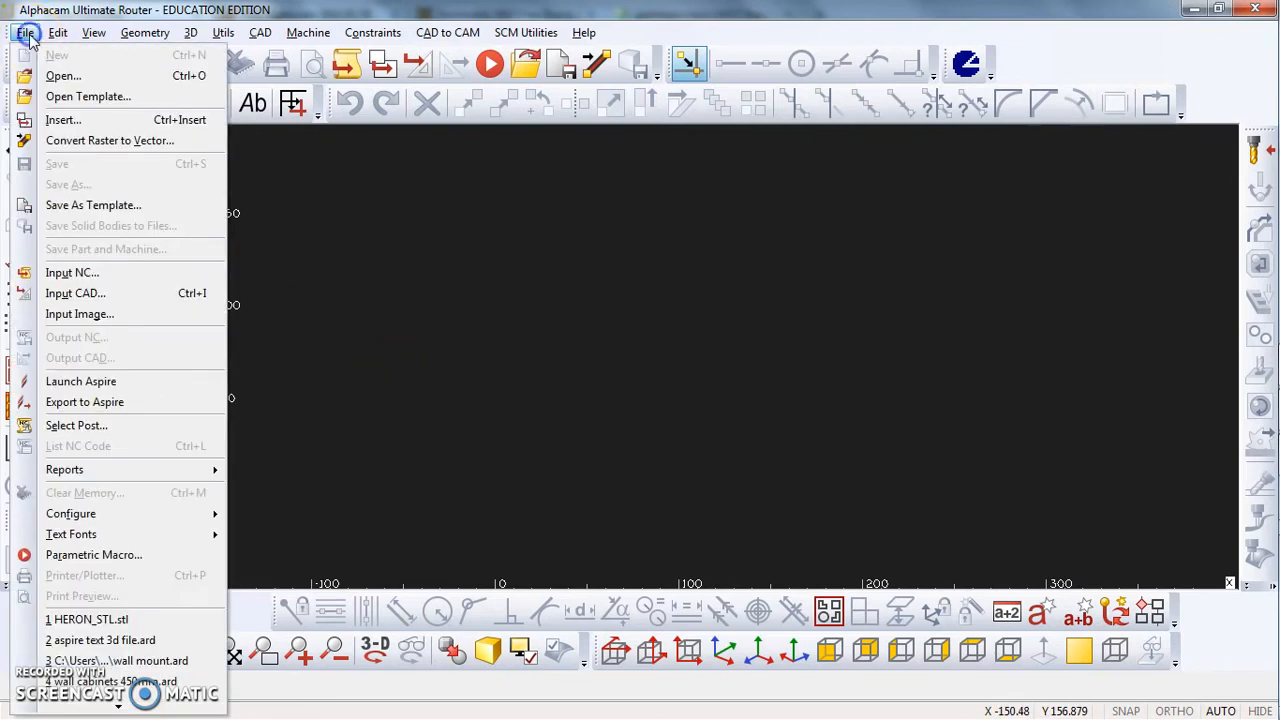
{"action": "left_click", "coordinate": [62, 293]}
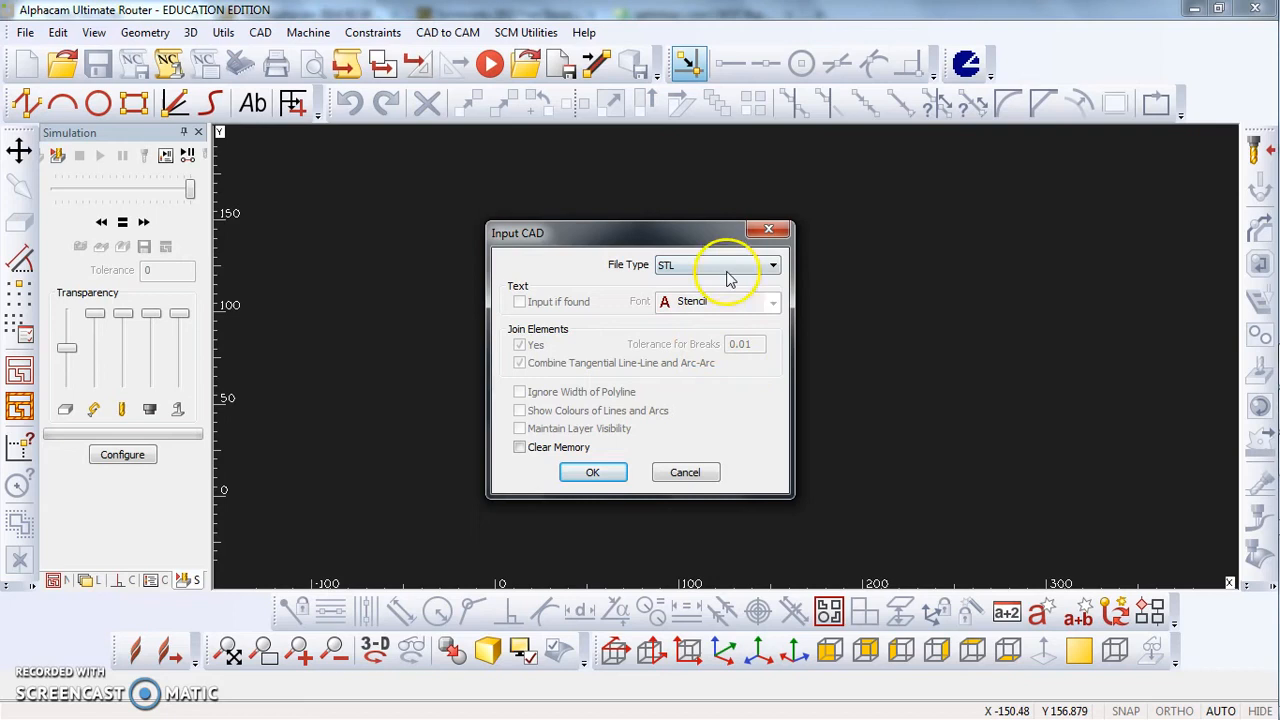
{"action": "left_click", "coordinate": [773, 265]}
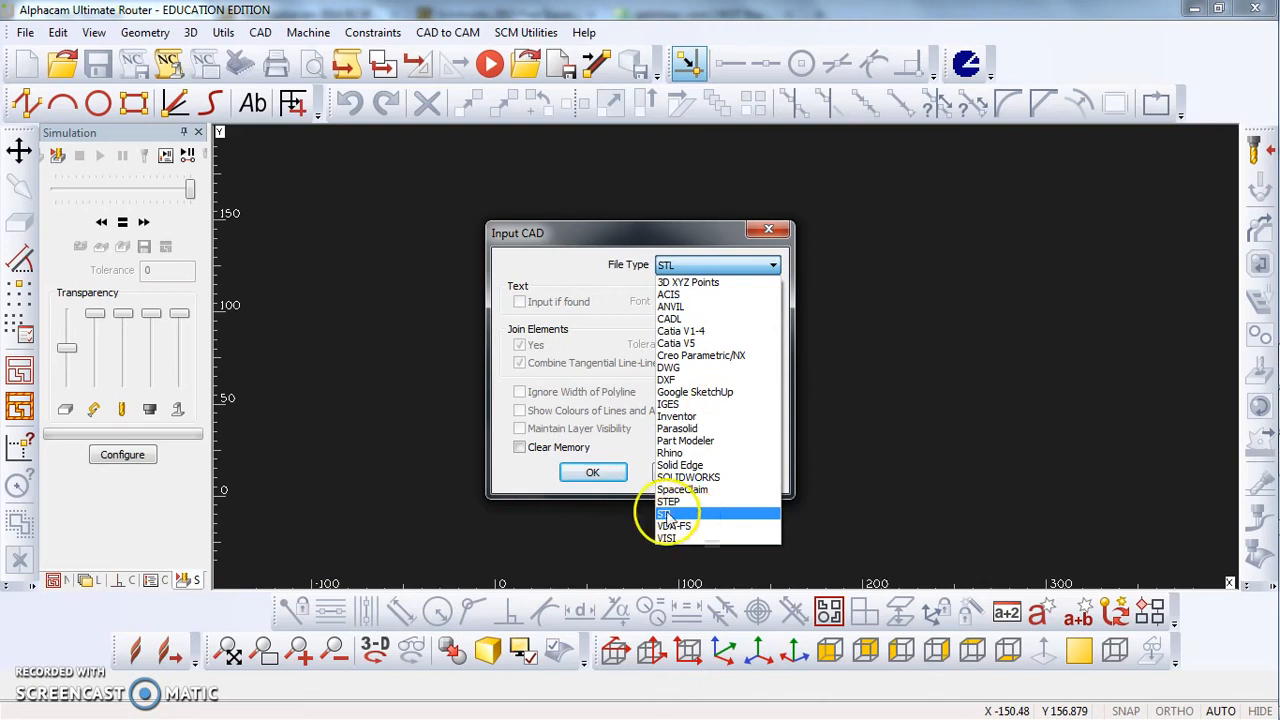
{"action": "left_click", "coordinate": [664, 516]}
{"action": "left_click", "coordinate": [593, 475]}
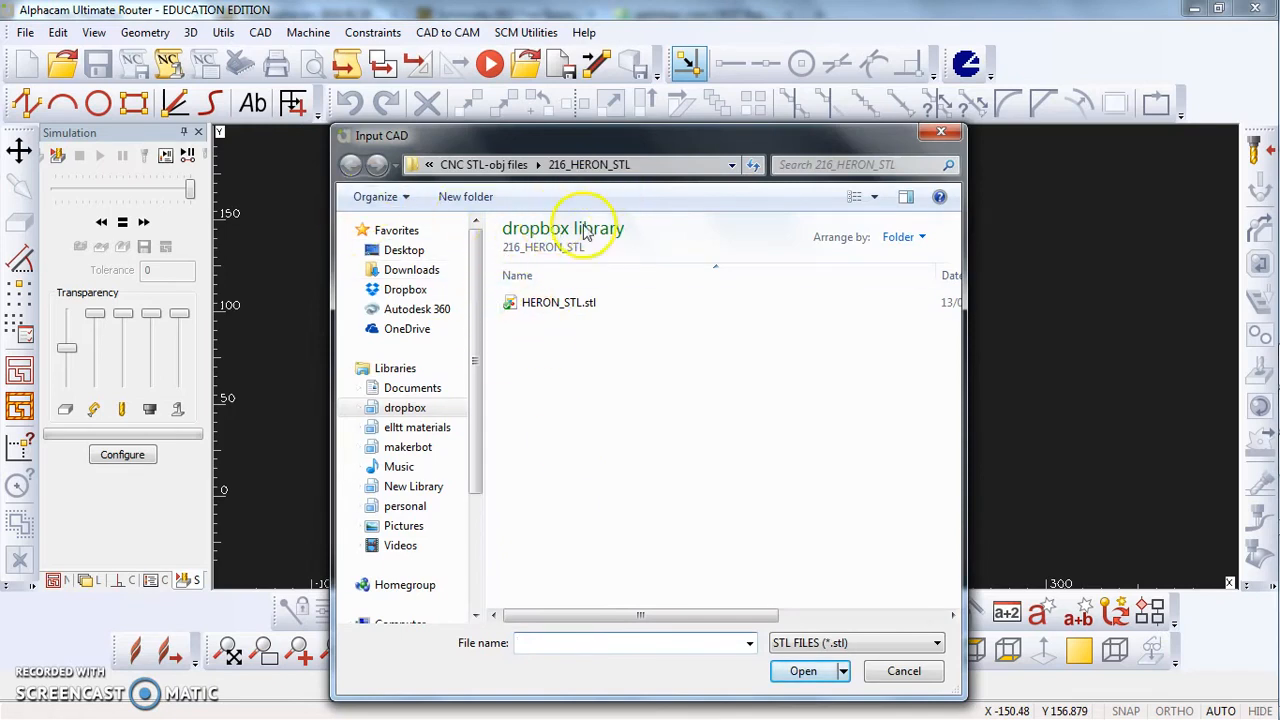
{"action": "left_click", "coordinate": [535, 305]}
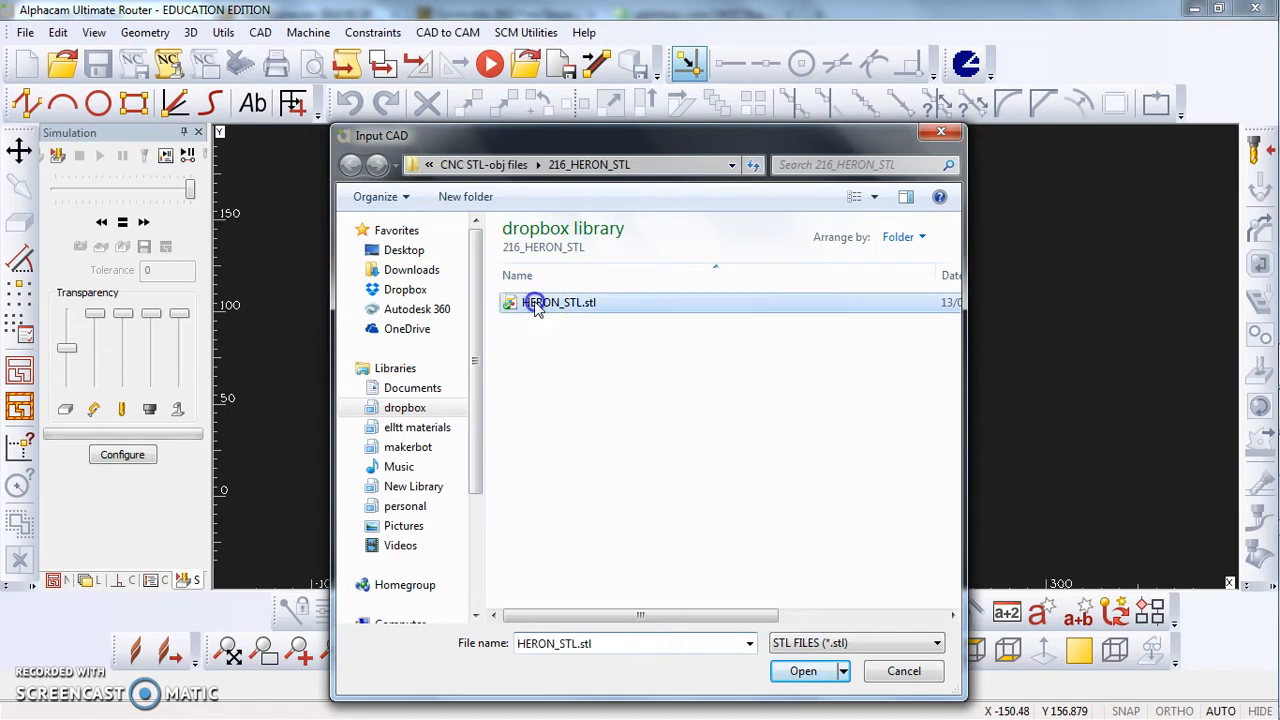
{"action": "left_click", "coordinate": [805, 672]}
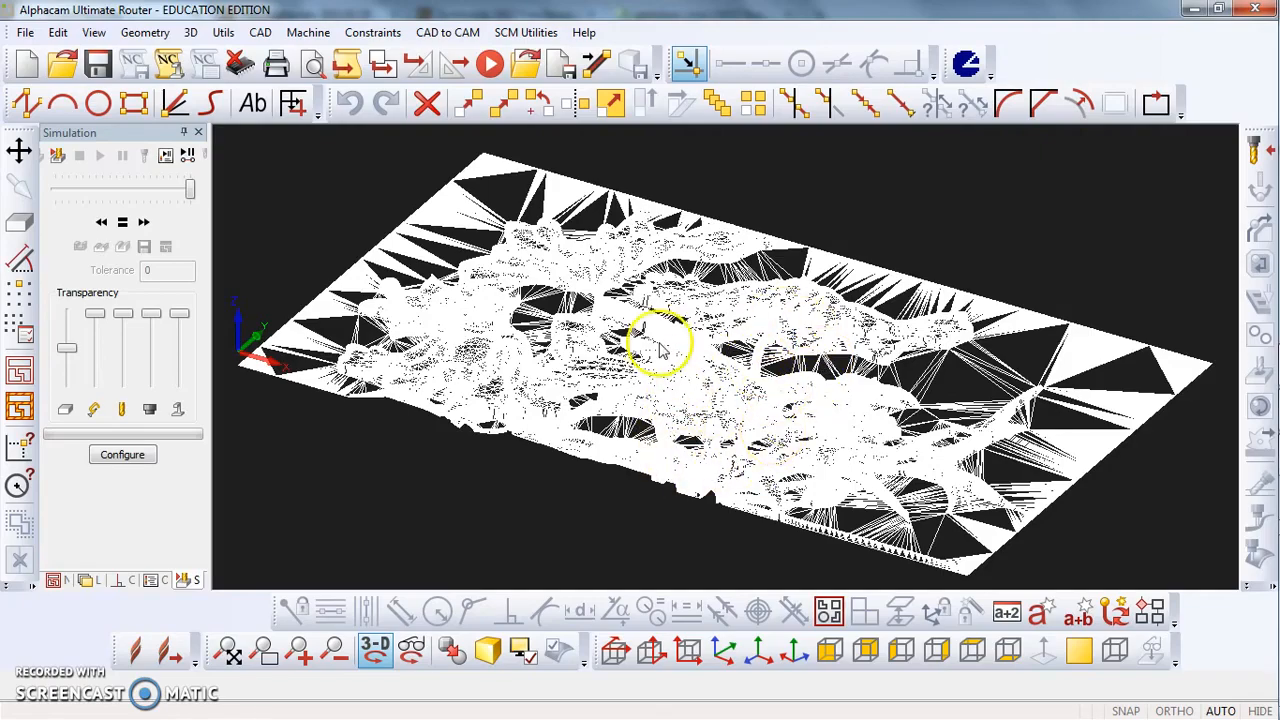
Step: Examine the imported heron relief's mesh up close and from above, in both shaded and wireframe display
{"action": "scroll", "coordinate": [663, 455], "scroll_direction": "up", "scroll_amount": 5}
{"action": "scroll", "coordinate": [663, 462], "scroll_direction": "up", "scroll_amount": 5}
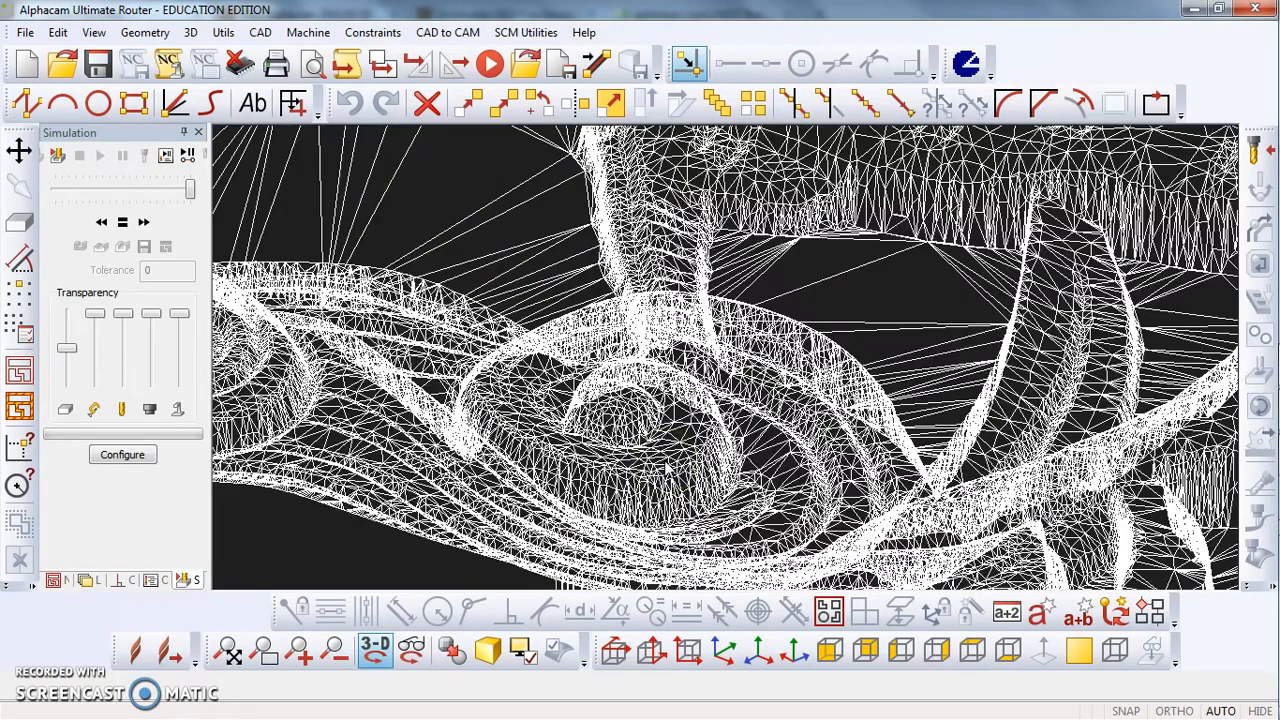
{"action": "scroll", "coordinate": [588, 482], "scroll_direction": "up", "scroll_amount": 3}
{"action": "scroll", "coordinate": [600, 440], "scroll_direction": "down", "scroll_amount": 10}
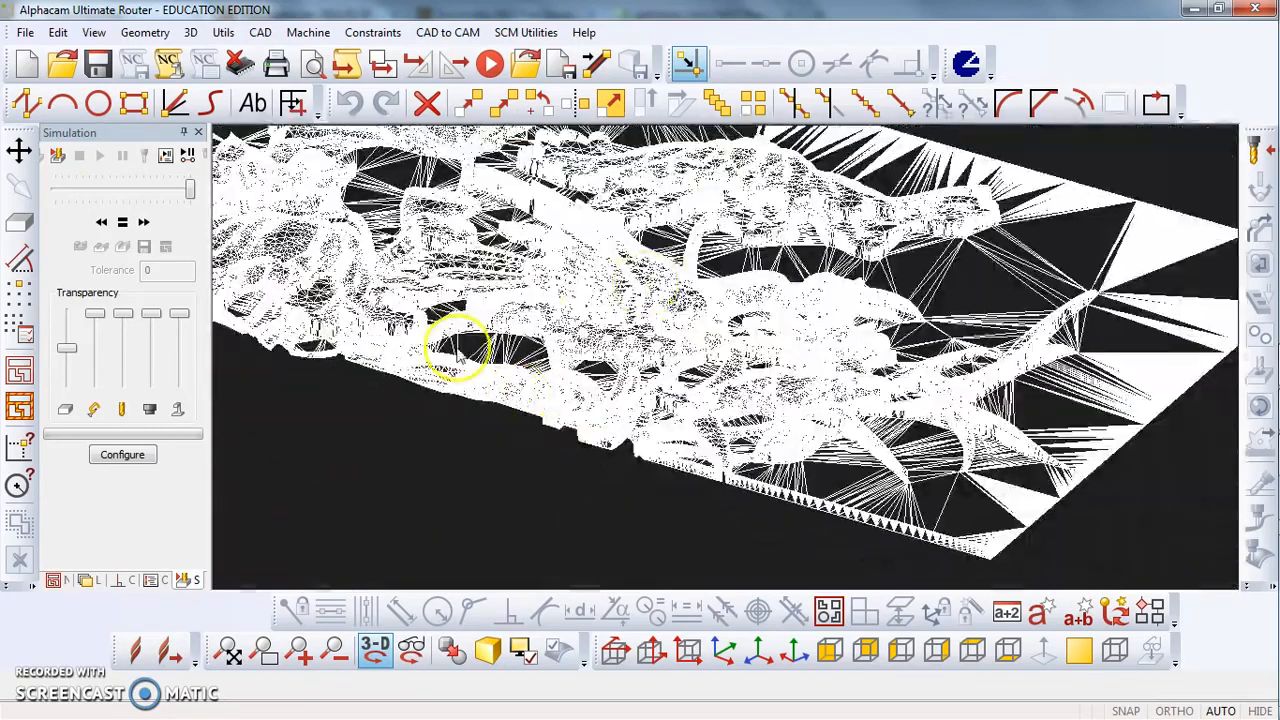
{"action": "scroll", "coordinate": [600, 500], "scroll_direction": "down", "scroll_amount": 3}
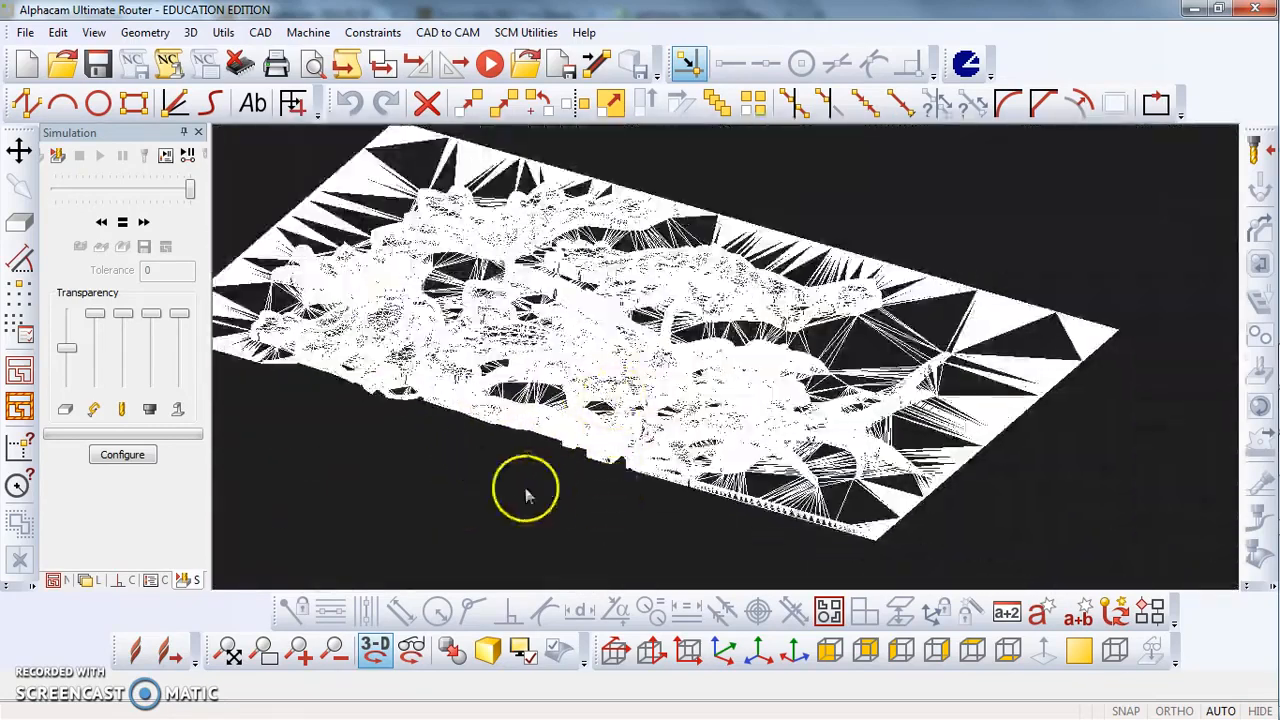
{"action": "left_click", "coordinate": [488, 650]}
{"action": "left_click_drag", "start_coordinate": [571, 323], "coordinate": [556, 430]}
{"action": "left_click", "coordinate": [615, 650]}
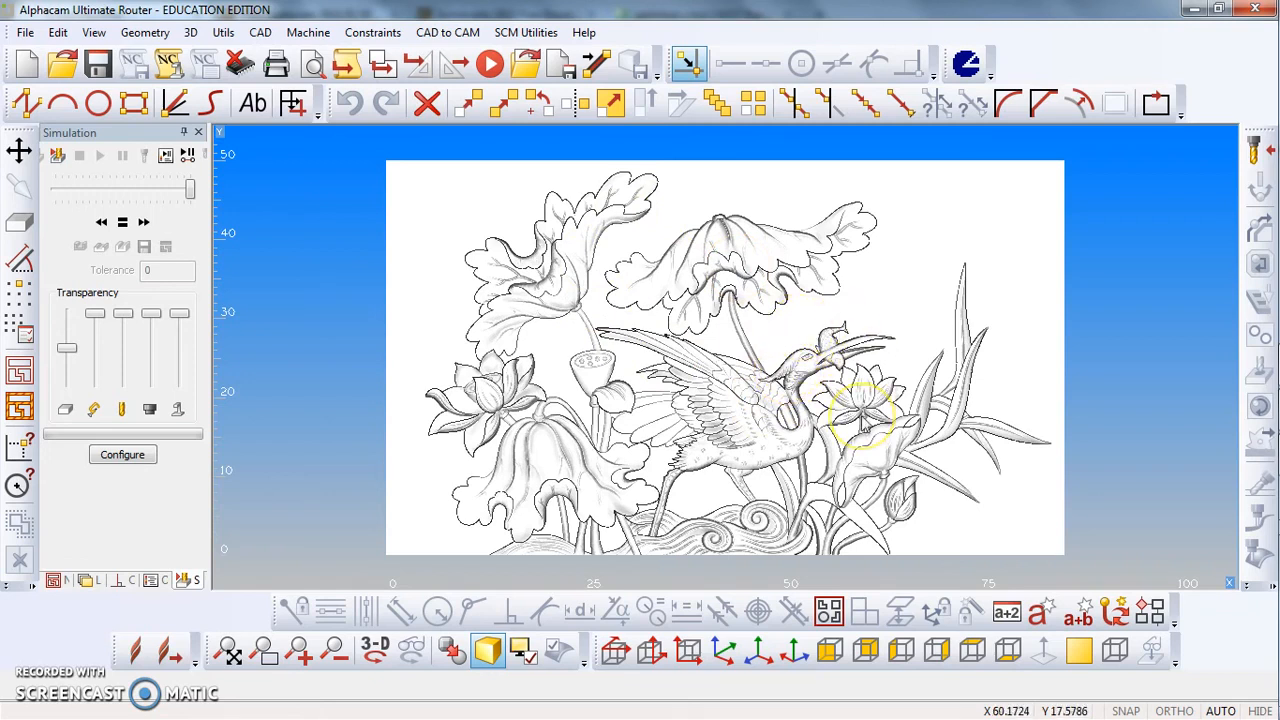
{"action": "left_click", "coordinate": [487, 652]}
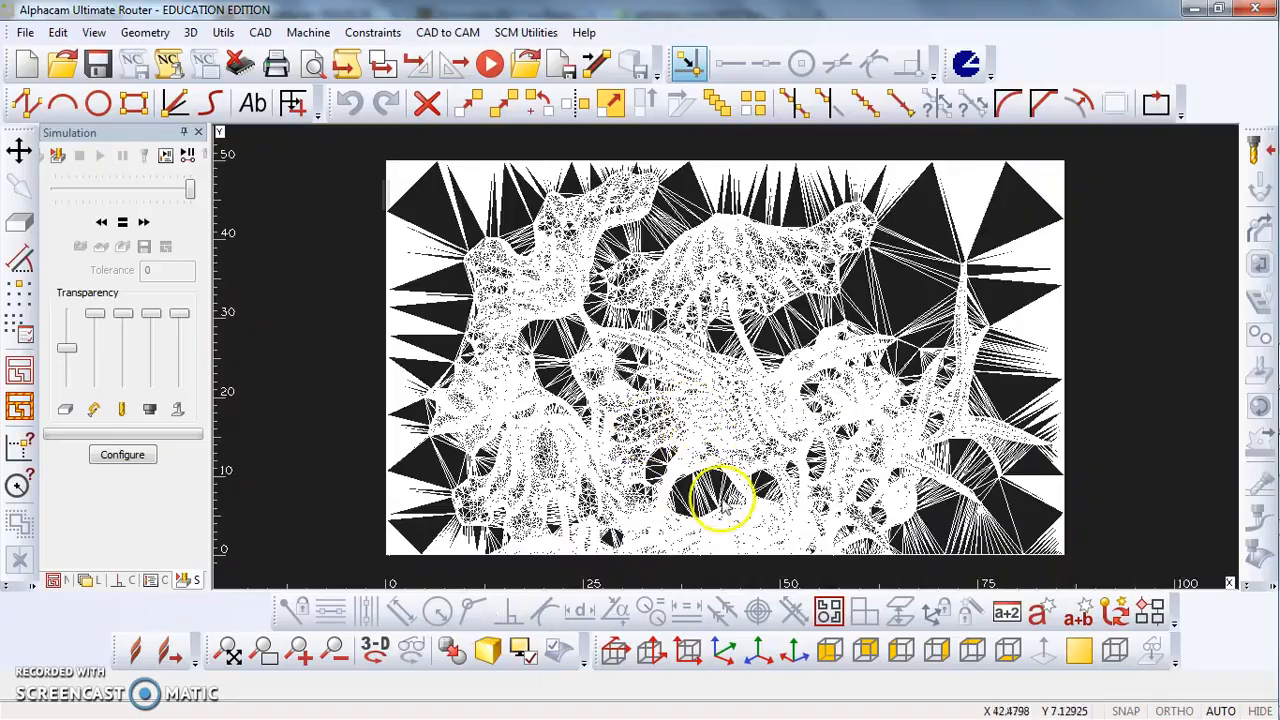
{"action": "left_click", "coordinate": [723, 655]}
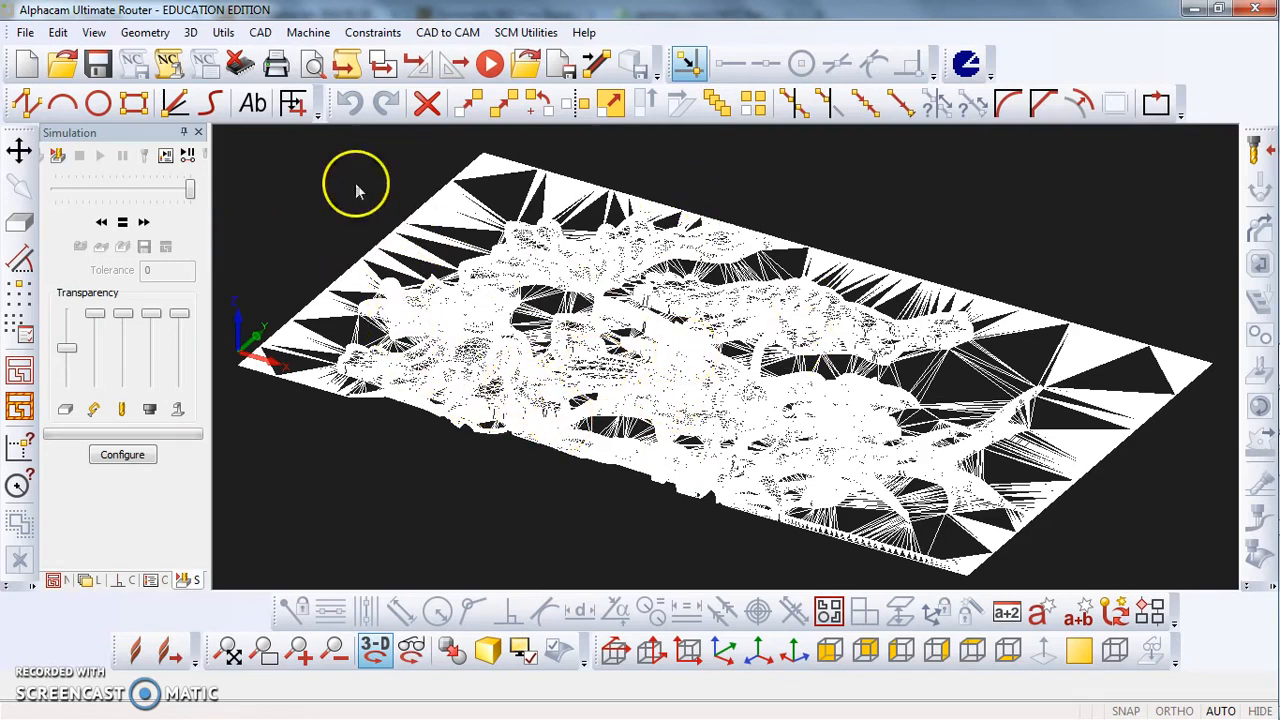
Step: Create an enclosing rectangle around the heron STL with the STL utilities
{"action": "left_click", "coordinate": [190, 32]}
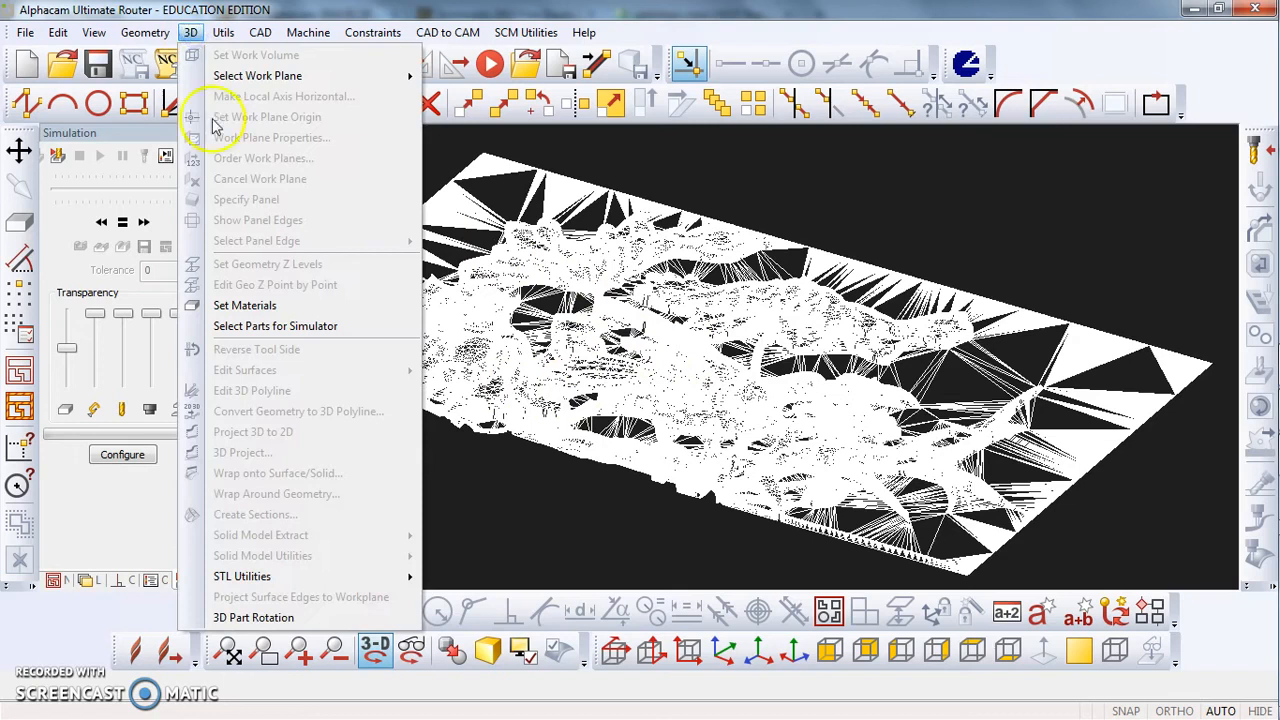
{"action": "left_click", "coordinate": [270, 578]}
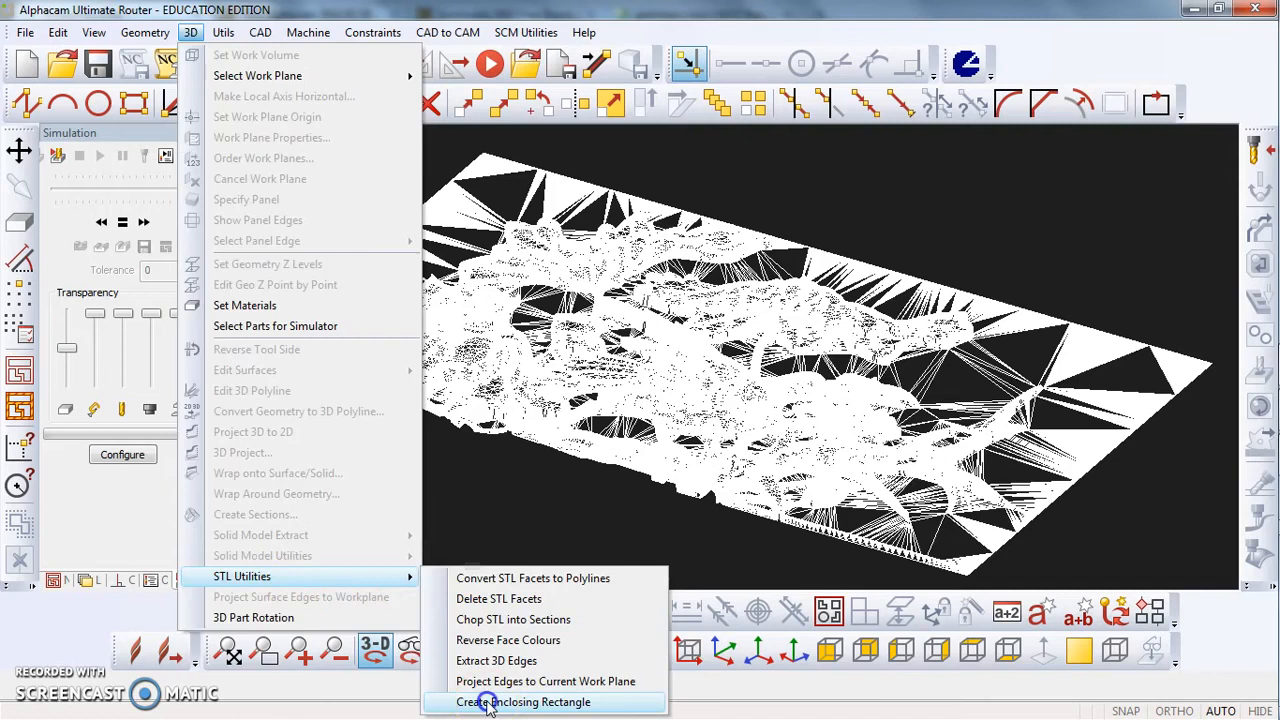
{"action": "left_click", "coordinate": [520, 702]}
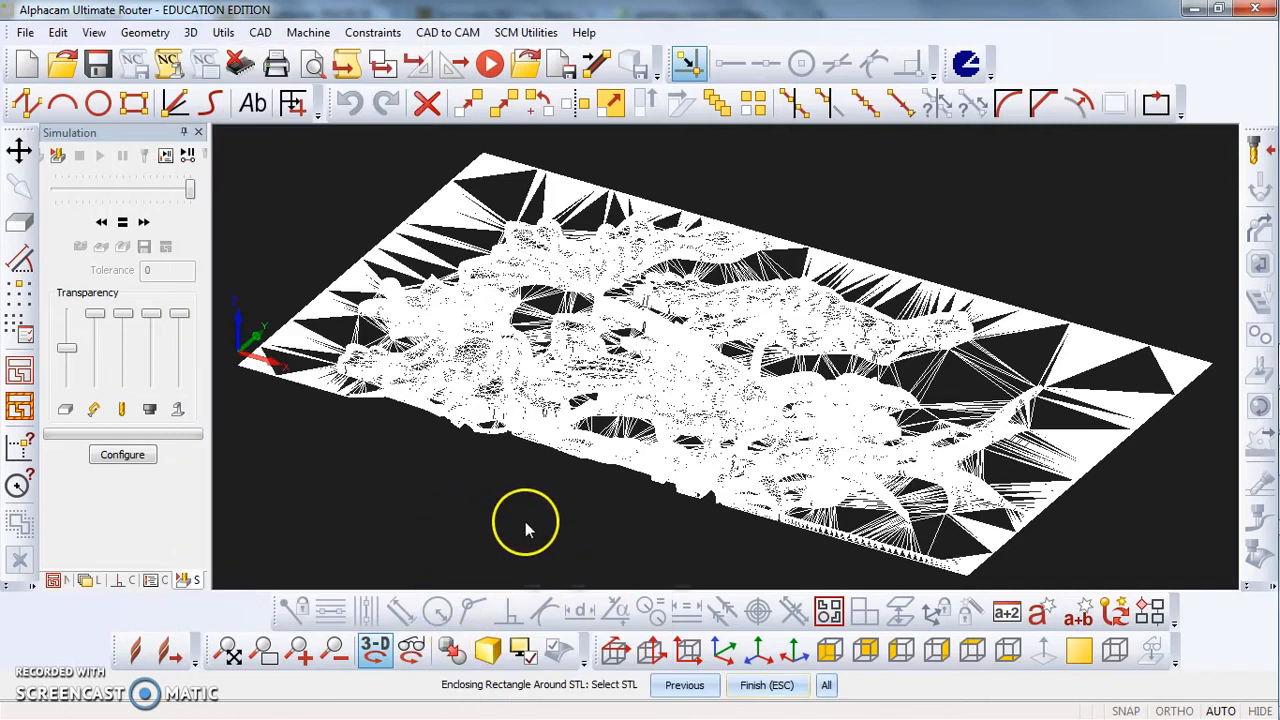
{"action": "left_click", "coordinate": [645, 346]}
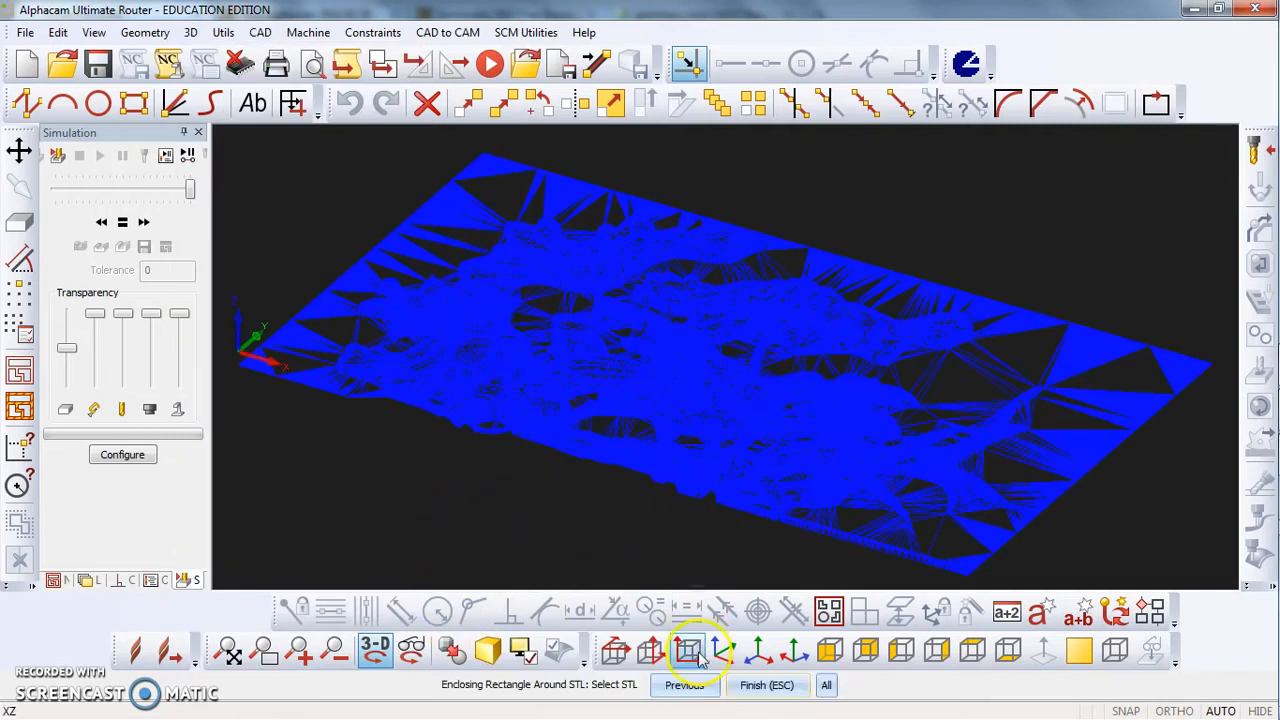
{"action": "left_click", "coordinate": [755, 688]}
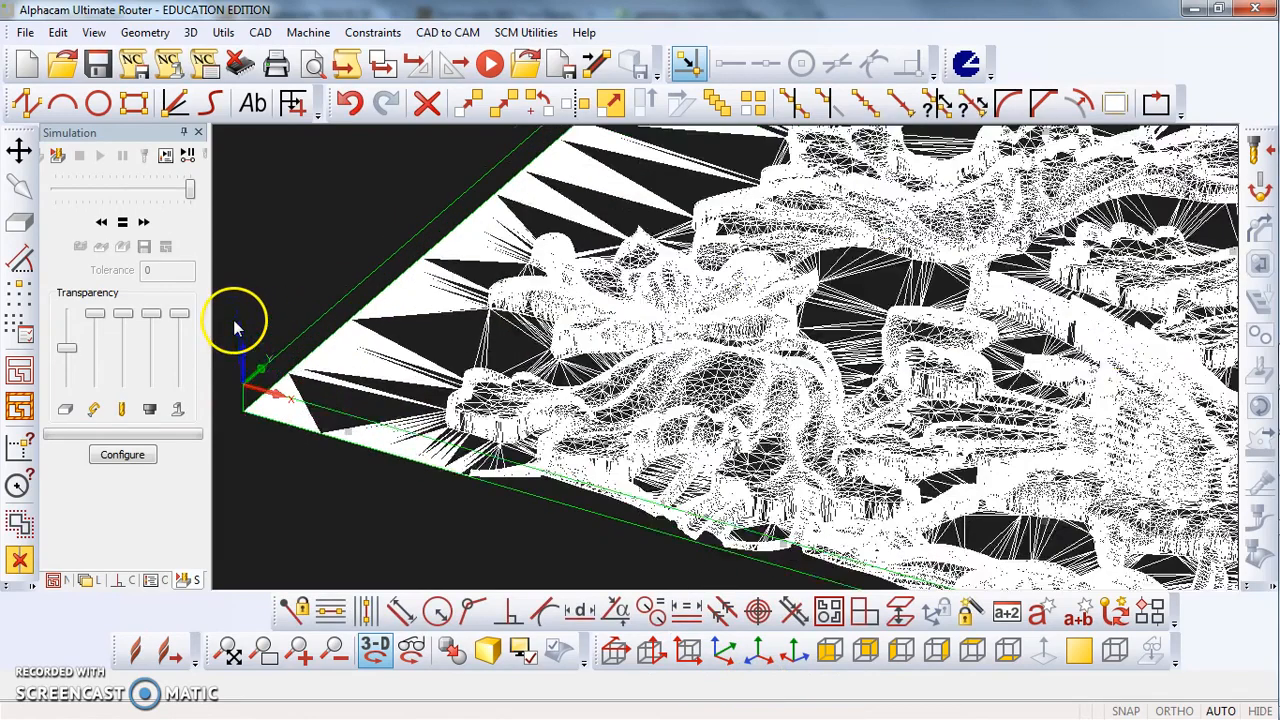
Step: Examine the enclosing rectangle's corner at the origin to check where the axes sit relative to the relief
{"action": "scroll", "coordinate": [234, 320], "scroll_direction": "up", "scroll_amount": 2}
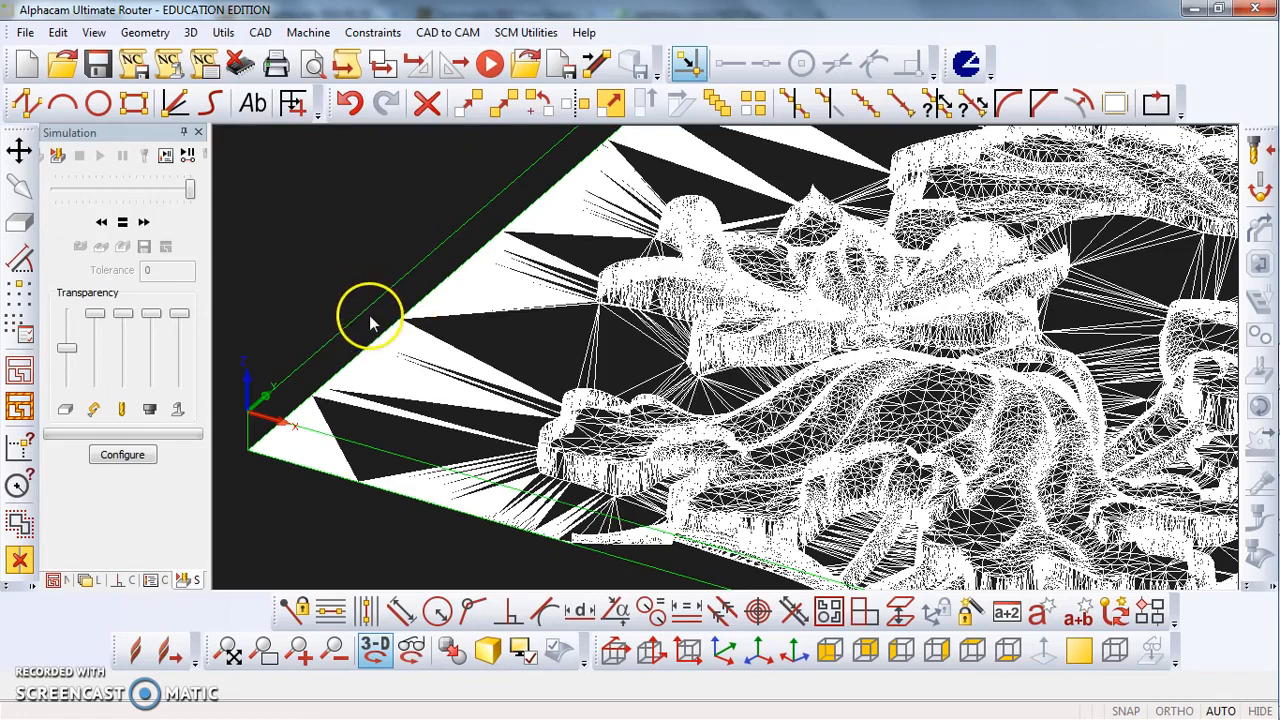
{"action": "scroll", "coordinate": [350, 300], "scroll_direction": "down", "scroll_amount": 2}
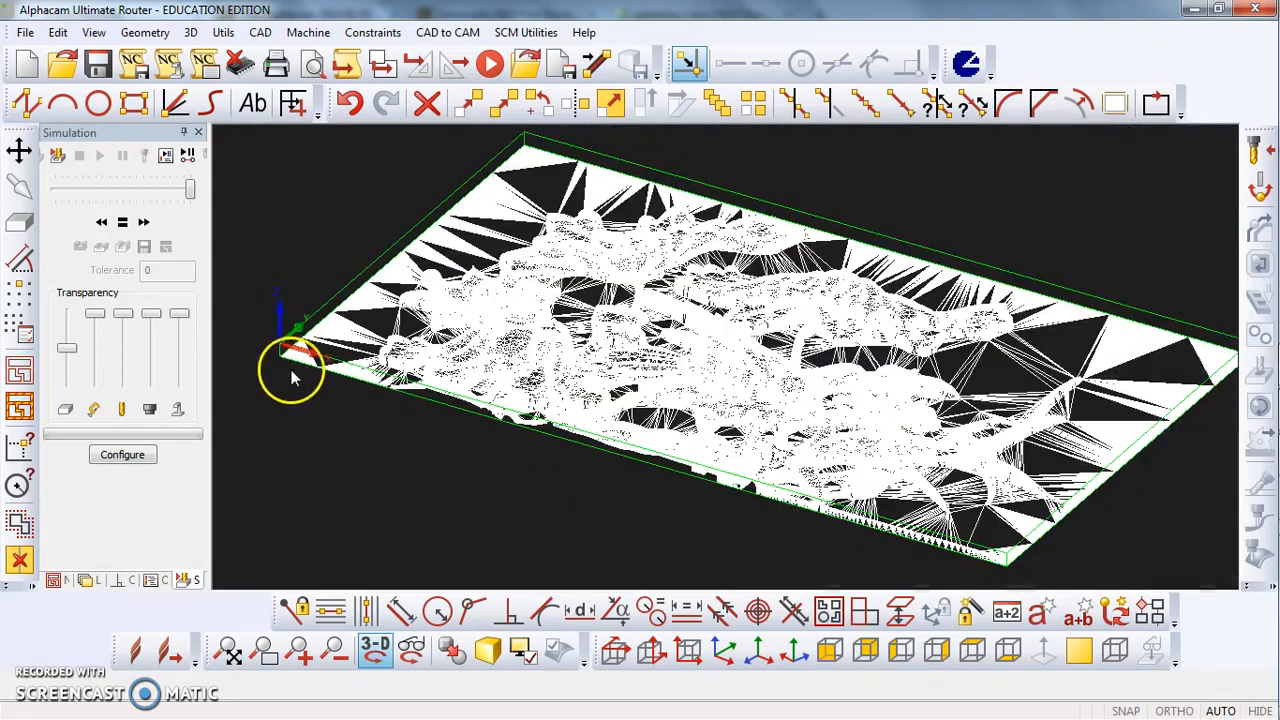
{"action": "scroll", "coordinate": [298, 345], "scroll_direction": "up", "scroll_amount": 3}
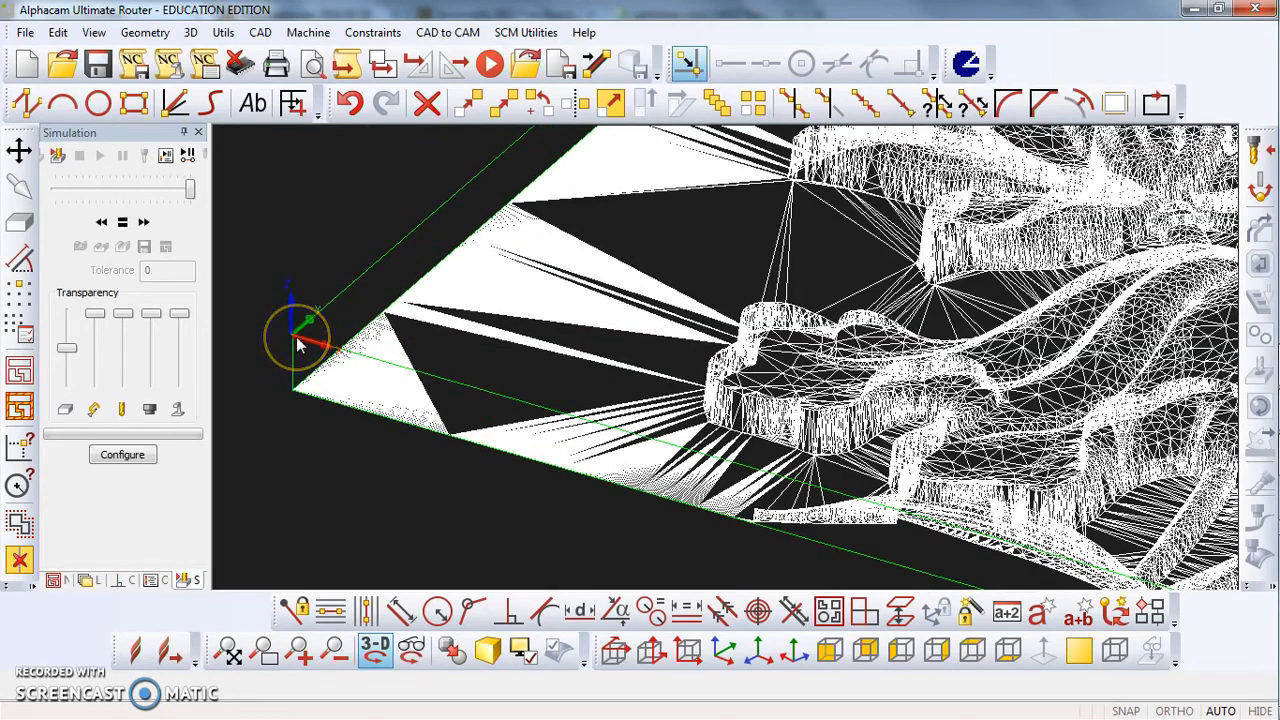
{"action": "scroll", "coordinate": [298, 345], "scroll_direction": "up", "scroll_amount": 1}
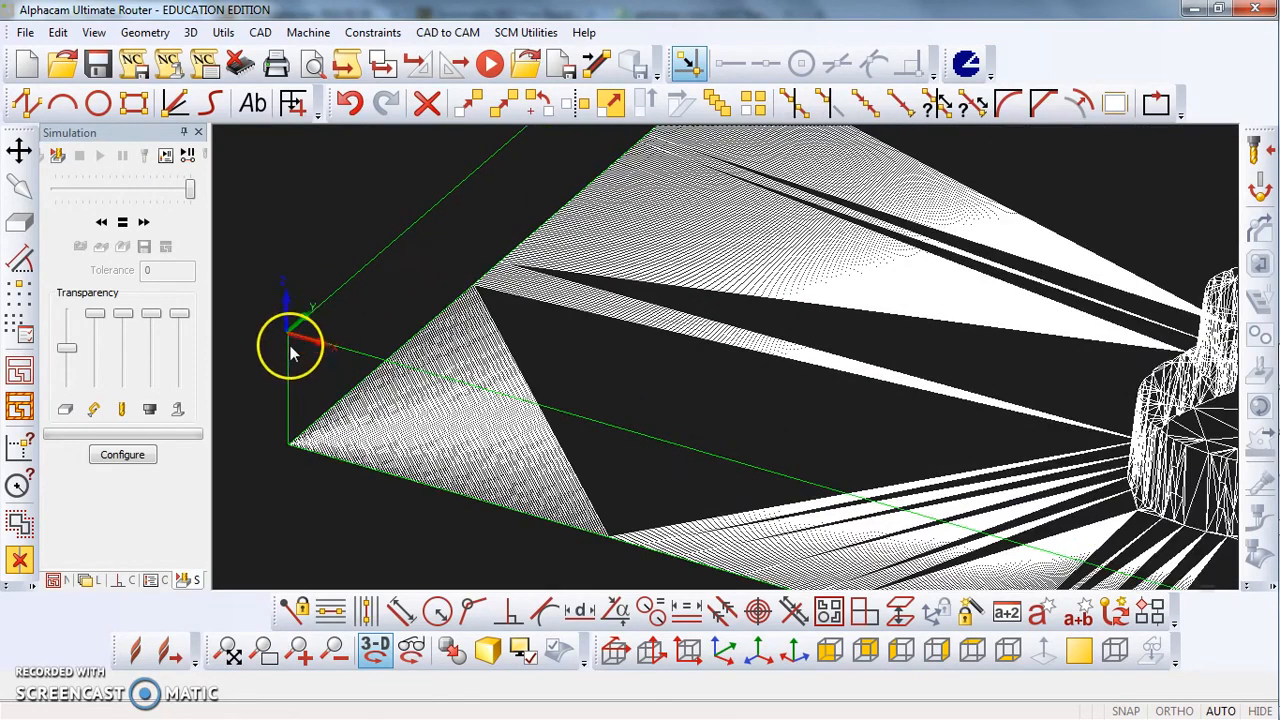
{"action": "scroll", "coordinate": [290, 345], "scroll_direction": "down", "scroll_amount": 3}
{"action": "scroll", "coordinate": [290, 345], "scroll_direction": "down", "scroll_amount": 4}
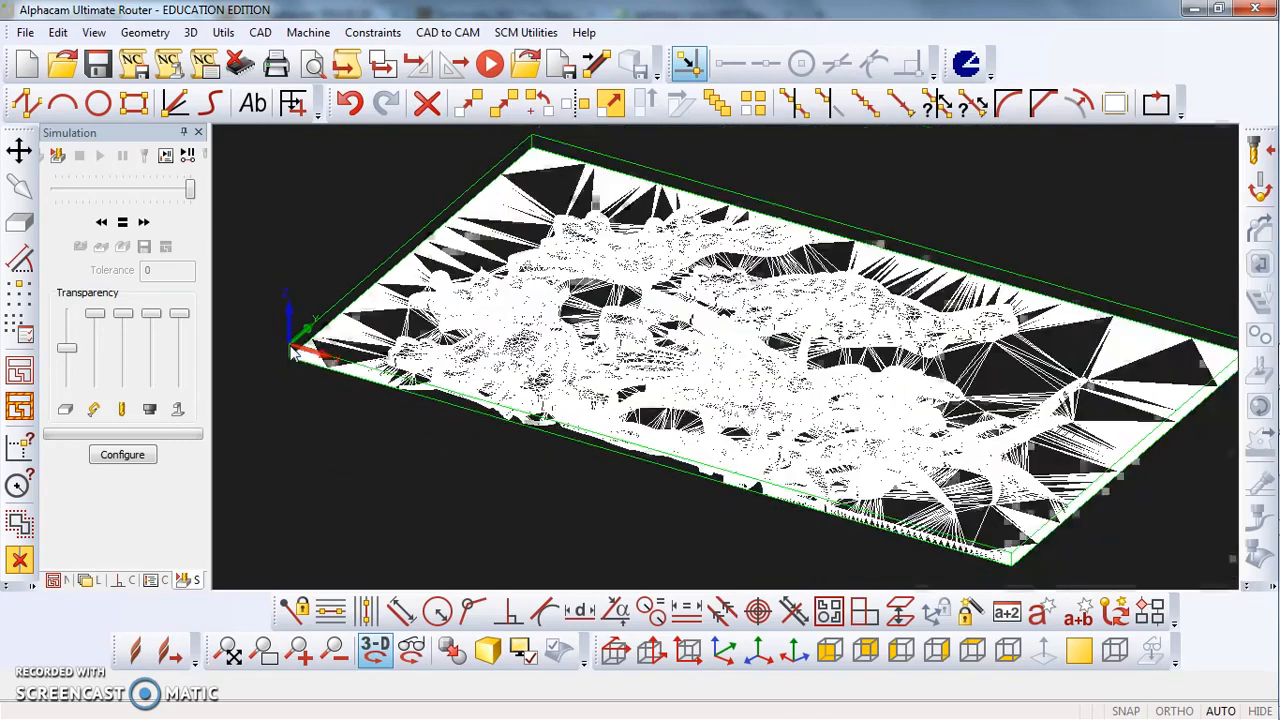
{"action": "scroll", "coordinate": [310, 318], "scroll_direction": "up", "scroll_amount": 2}
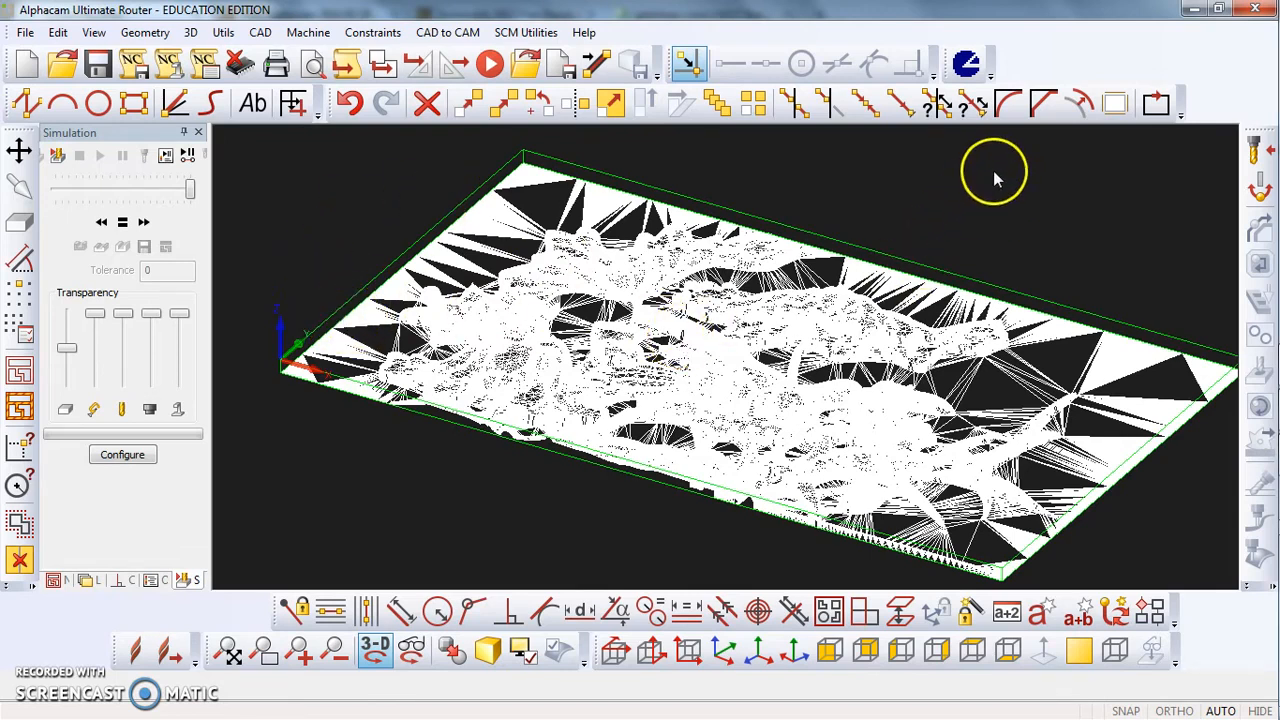
Step: Offset the enclosing rectangle outward as geometry by a distance of 20, keeping the original
{"action": "left_click", "coordinate": [1079, 103]}
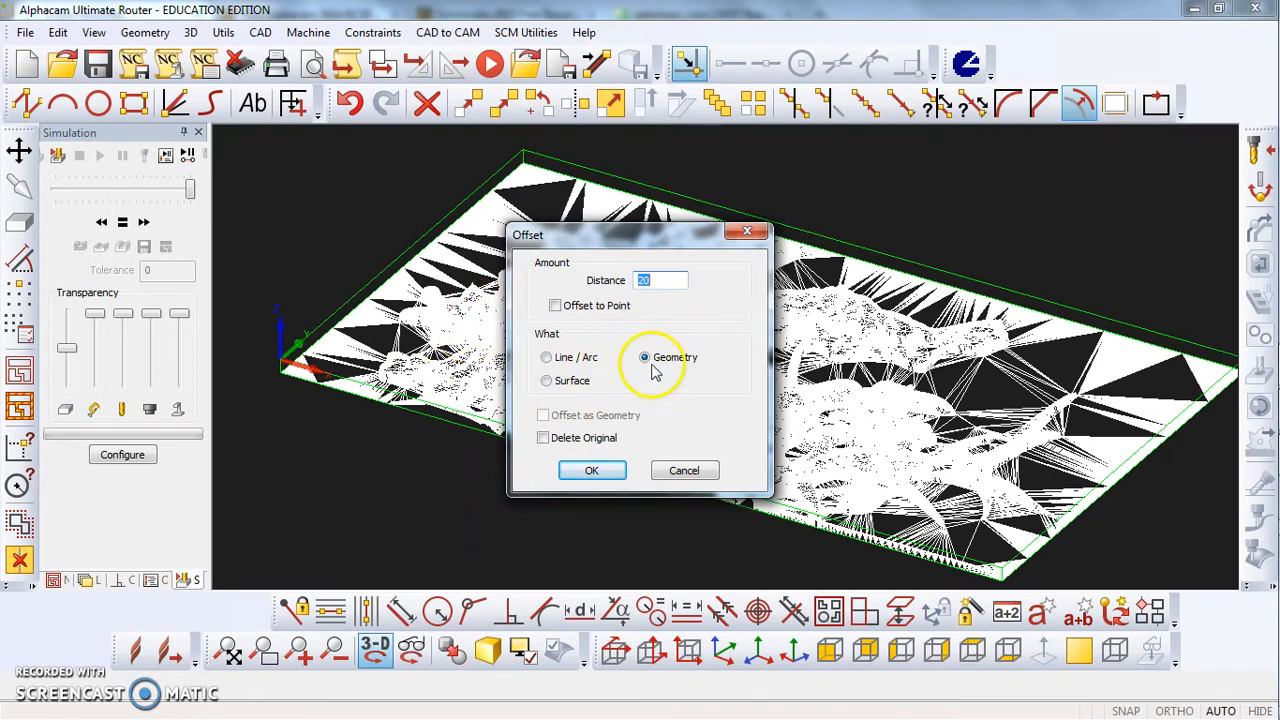
{"action": "left_click", "coordinate": [588, 472]}
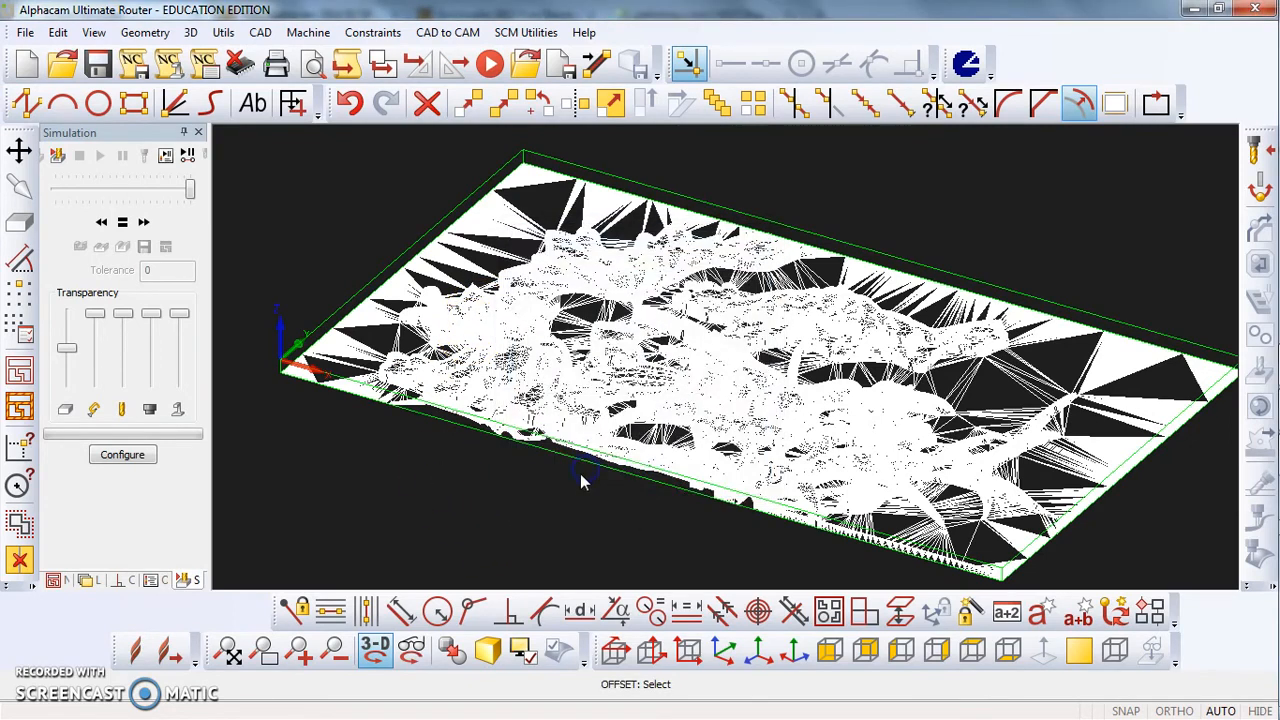
{"action": "left_click", "coordinate": [352, 328]}
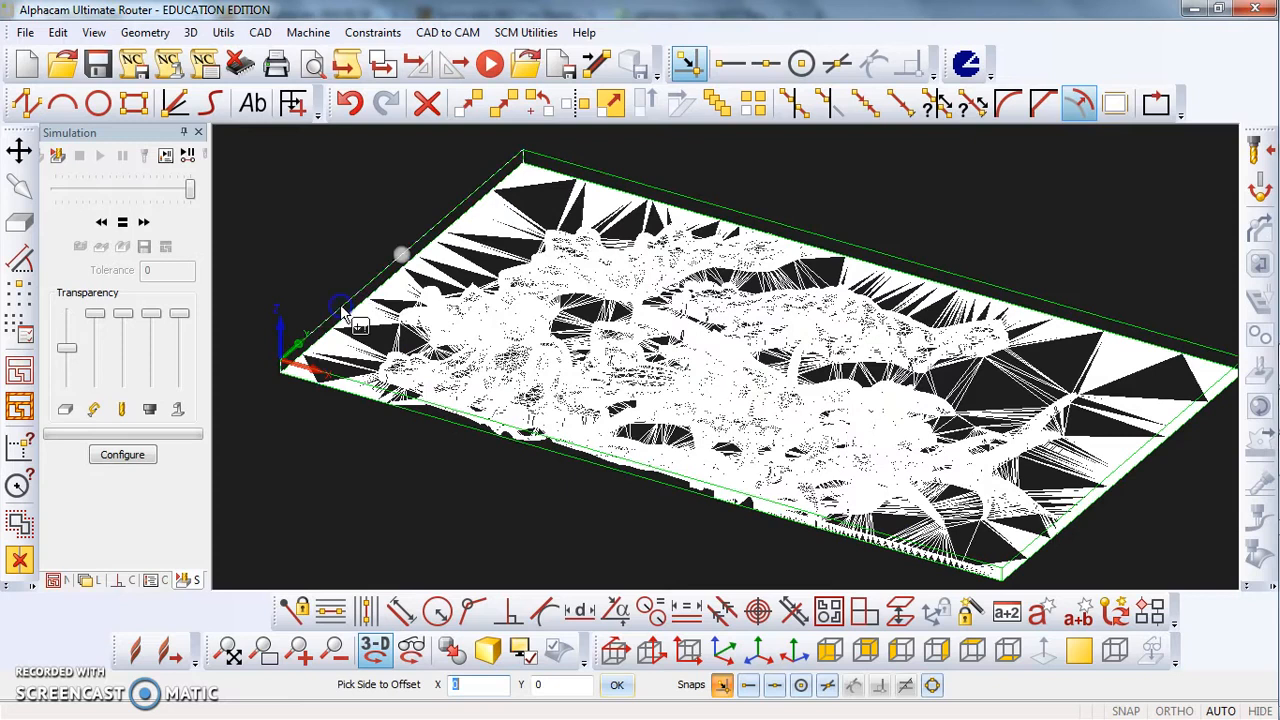
{"action": "left_click", "coordinate": [287, 250]}
{"action": "scroll", "coordinate": [507, 498], "scroll_direction": "down", "scroll_amount": 1}
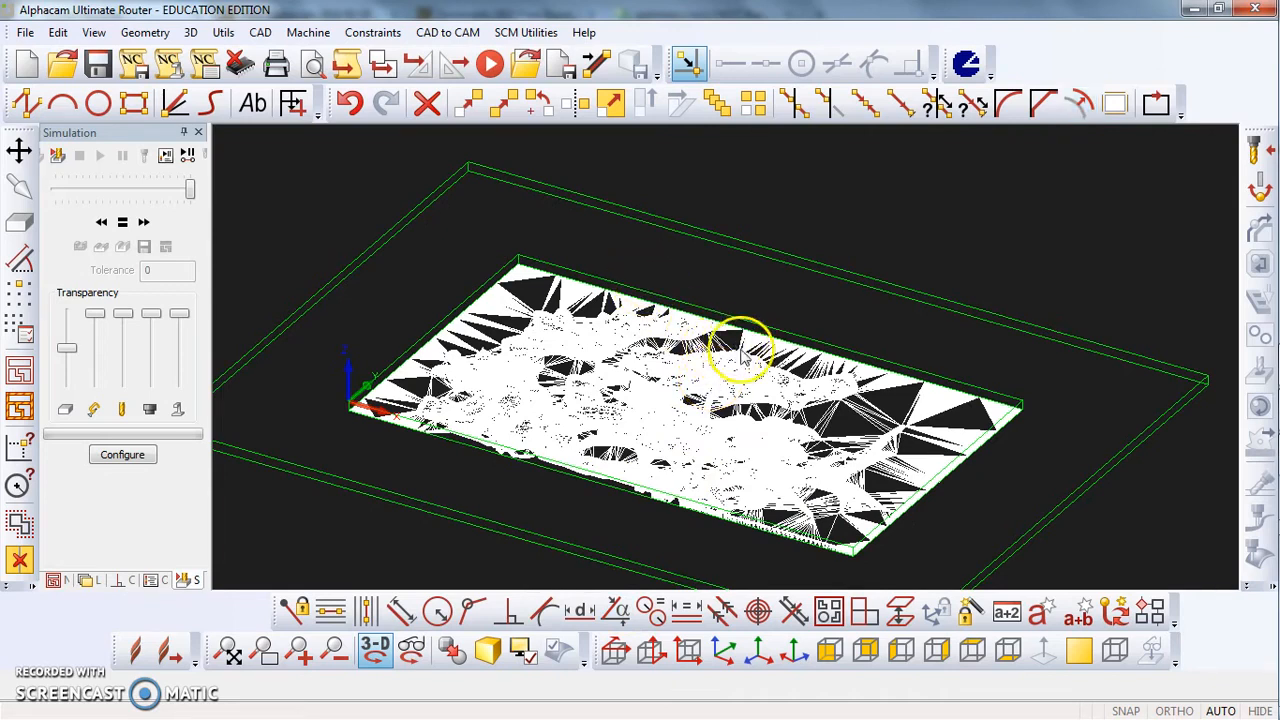
{"action": "scroll", "coordinate": [790, 375], "scroll_direction": "down", "scroll_amount": 1}
{"action": "scroll", "coordinate": [580, 410], "scroll_direction": "up", "scroll_amount": 1}
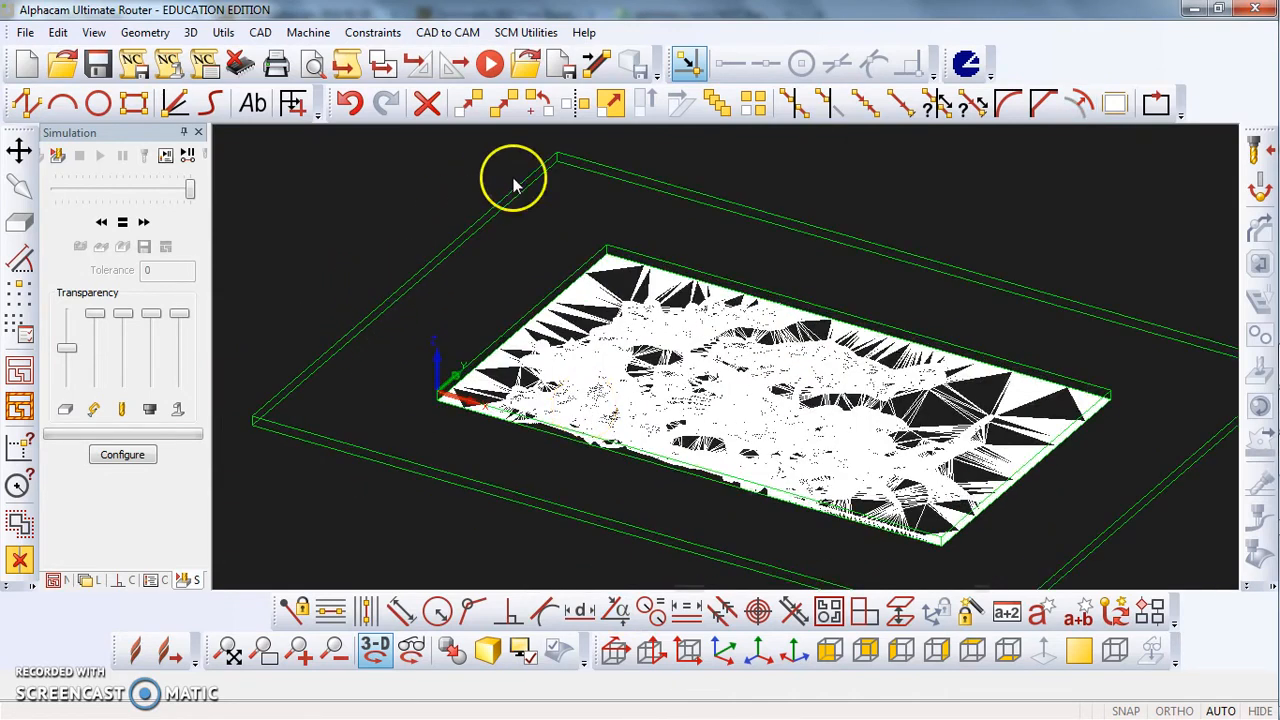
Step: Define the outer offset rectangle as the main material, with its top at Z 0 and its bottom at Z -6
{"action": "left_click", "coordinate": [20, 222]}
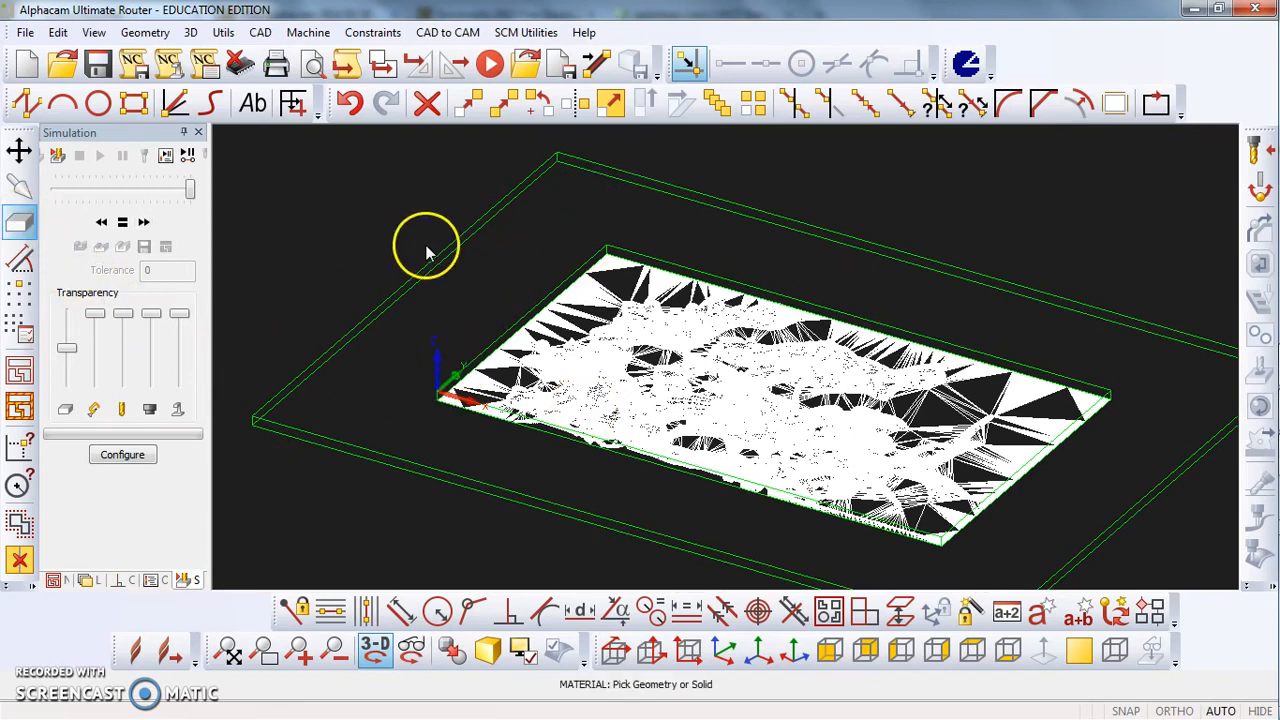
{"action": "left_click", "coordinate": [420, 274]}
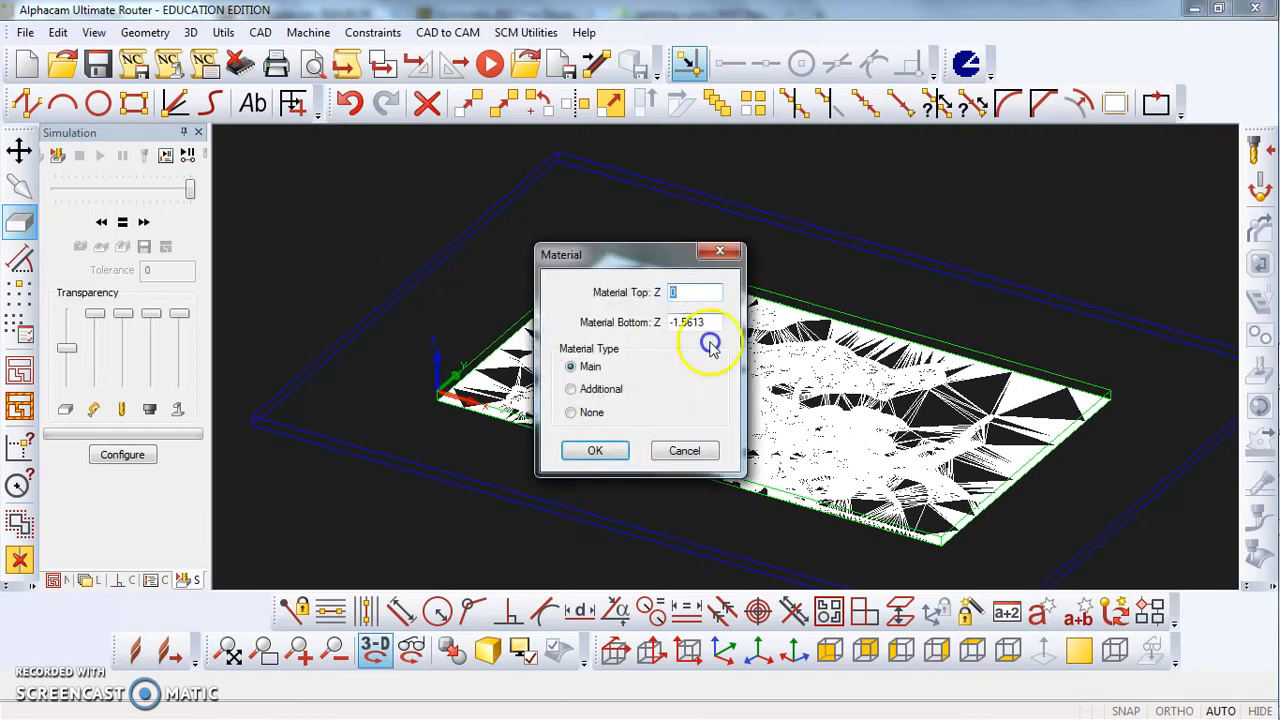
{"action": "left_click_drag", "start_coordinate": [668, 259], "coordinate": [275, 281]}
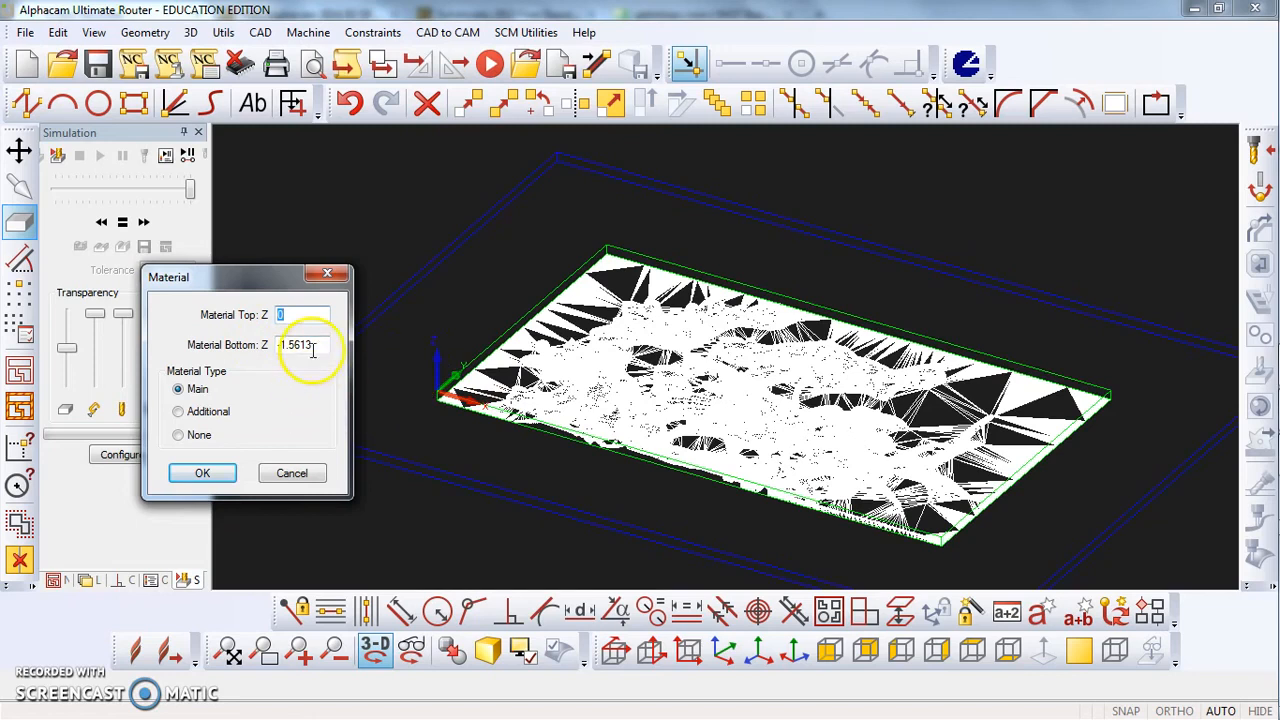
{"action": "key", "text": "Tab"}
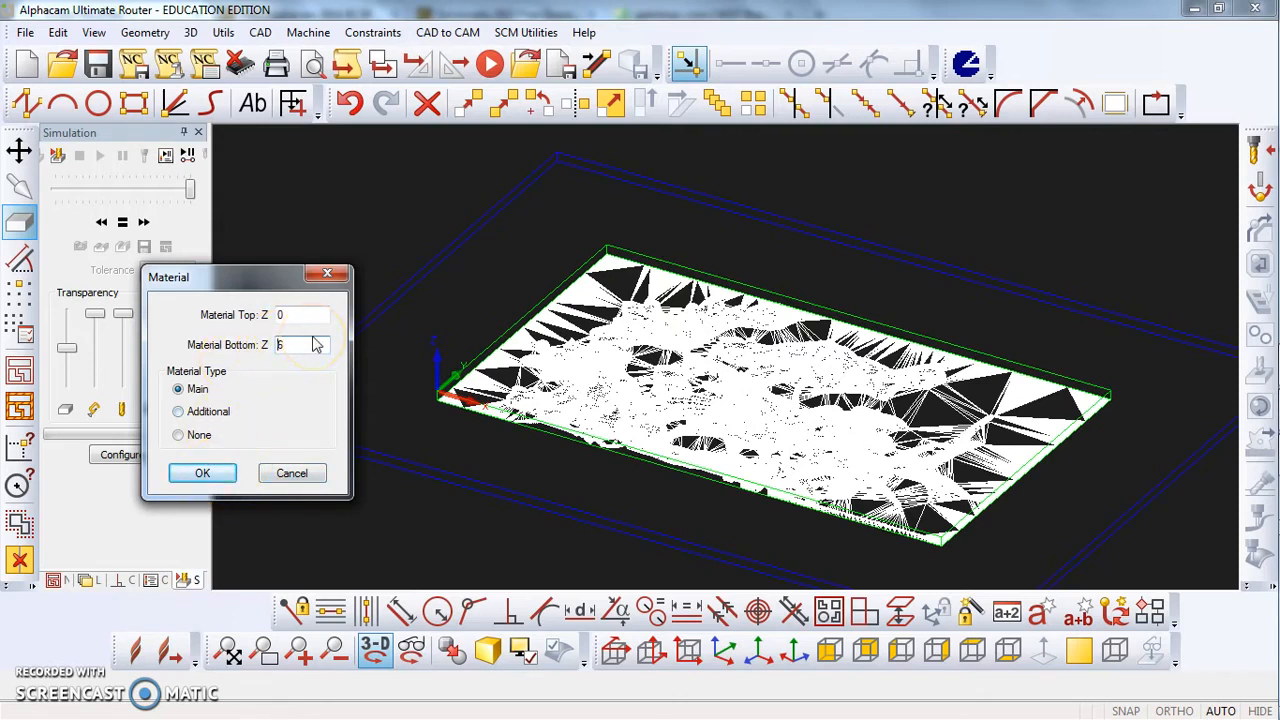
{"action": "left_click", "coordinate": [204, 471]}
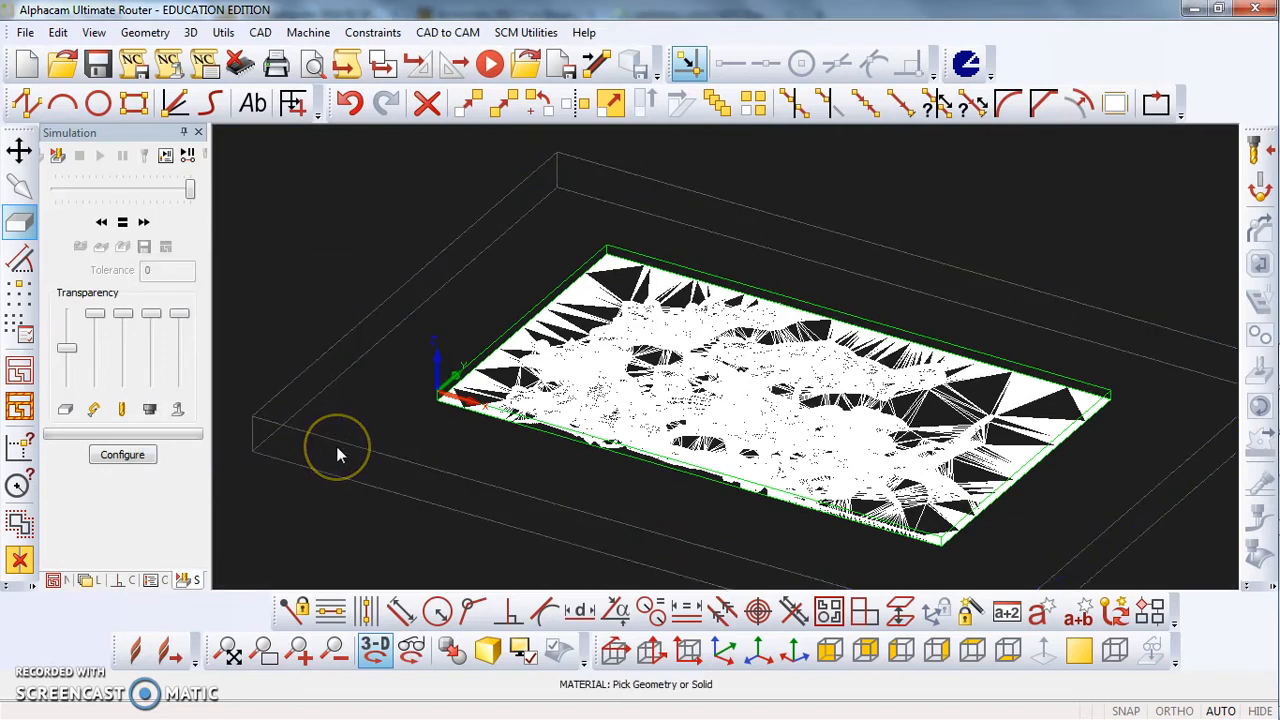
{"action": "left_click", "coordinate": [366, 427]}
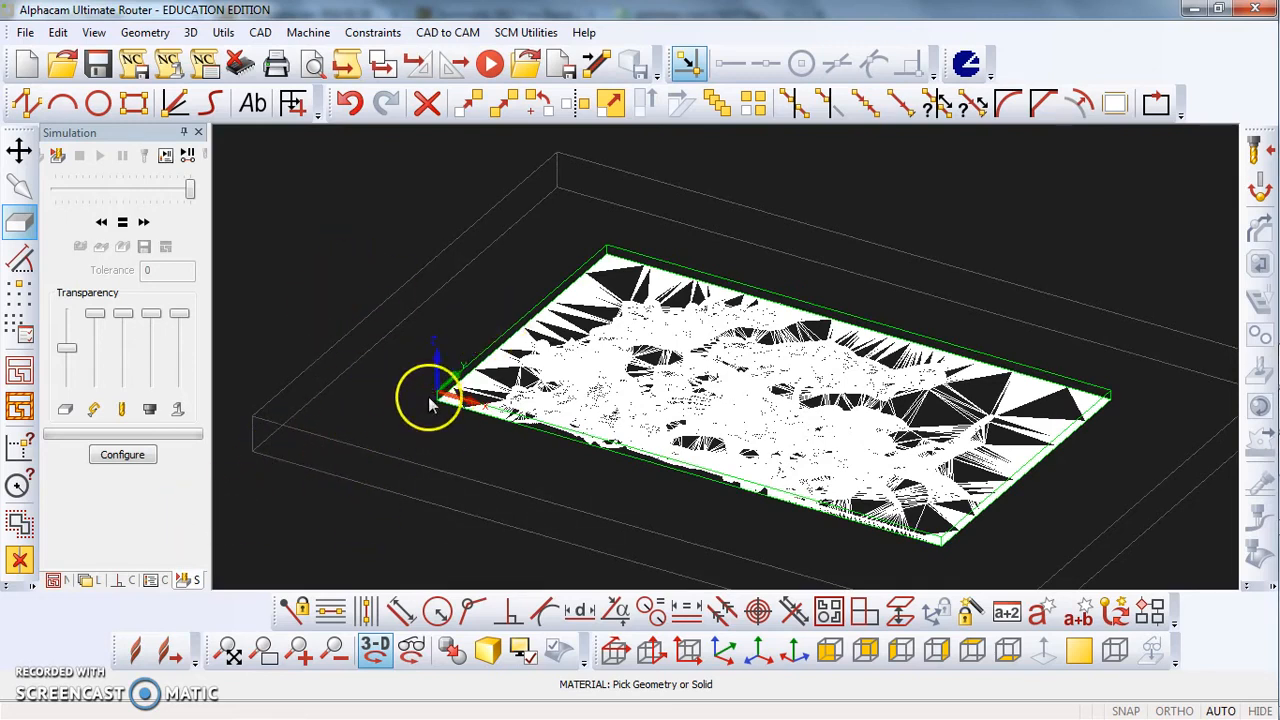
Step: Select a cutting tool from the tool library for machining the relief
{"action": "left_click", "coordinate": [1255, 150]}
{"action": "double_click", "coordinate": [735, 238]}
{"action": "left_click", "coordinate": [625, 376]}
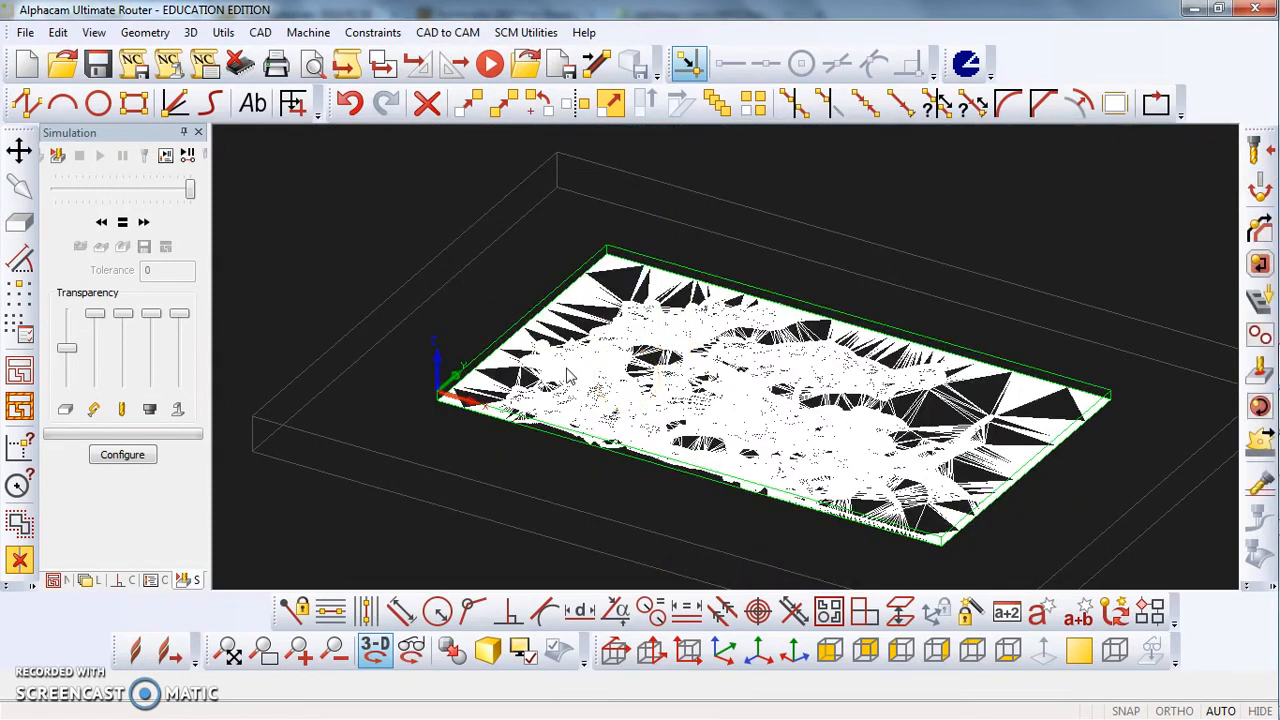
Step: Select the 1.59MM tapered ballnose tool from the Met tool library for machining the relief
{"action": "scroll", "coordinate": [568, 375], "scroll_direction": "down", "scroll_amount": 2}
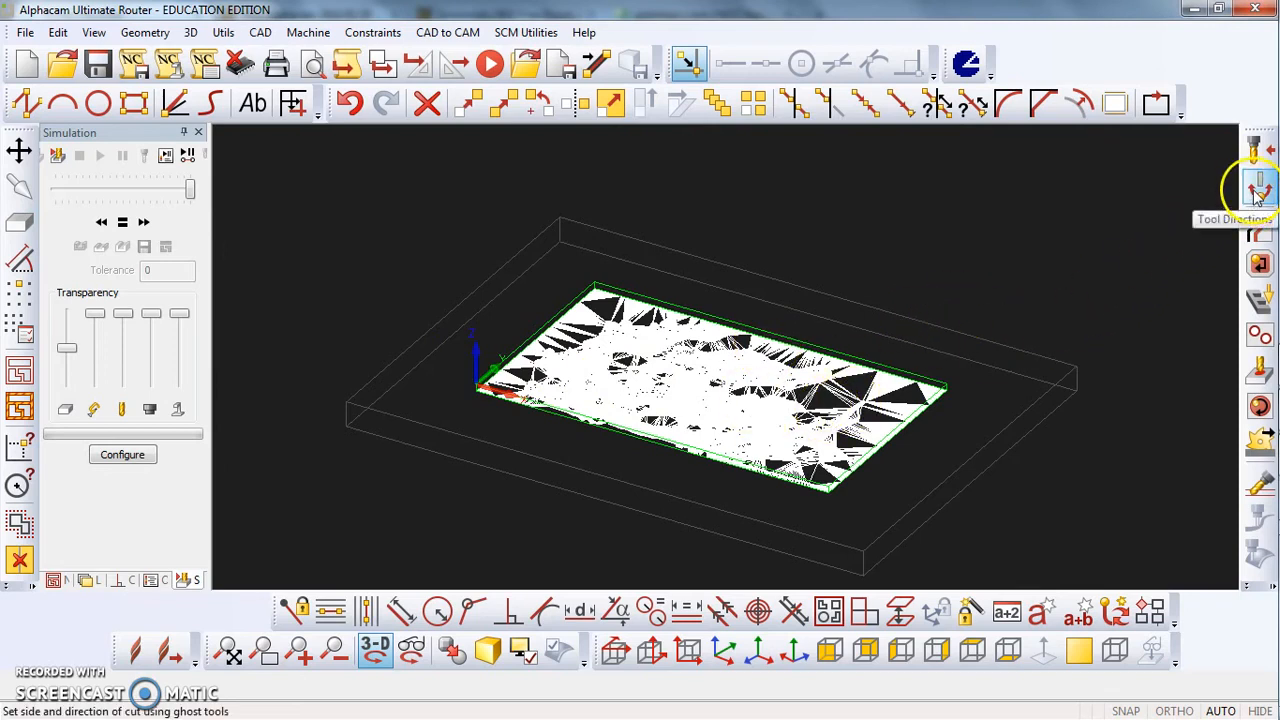
{"action": "left_click", "coordinate": [1259, 152]}
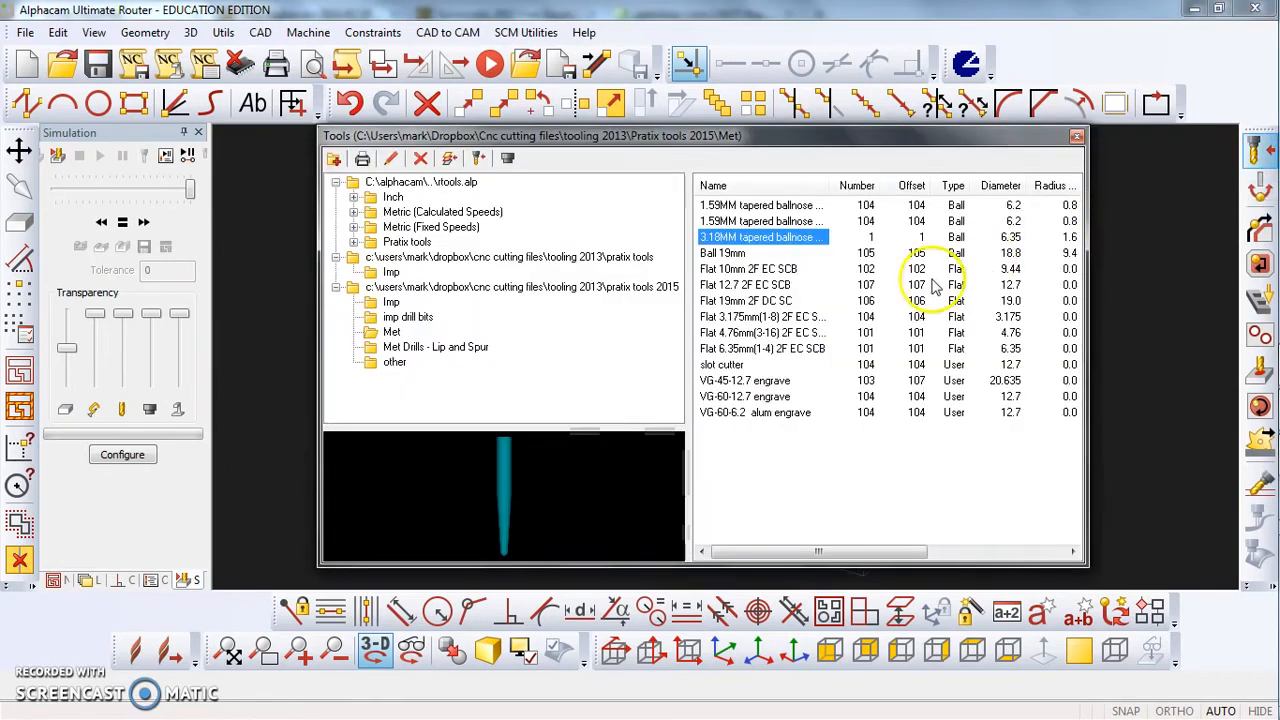
{"action": "double_click", "coordinate": [722, 233]}
{"action": "left_click", "coordinate": [637, 395]}
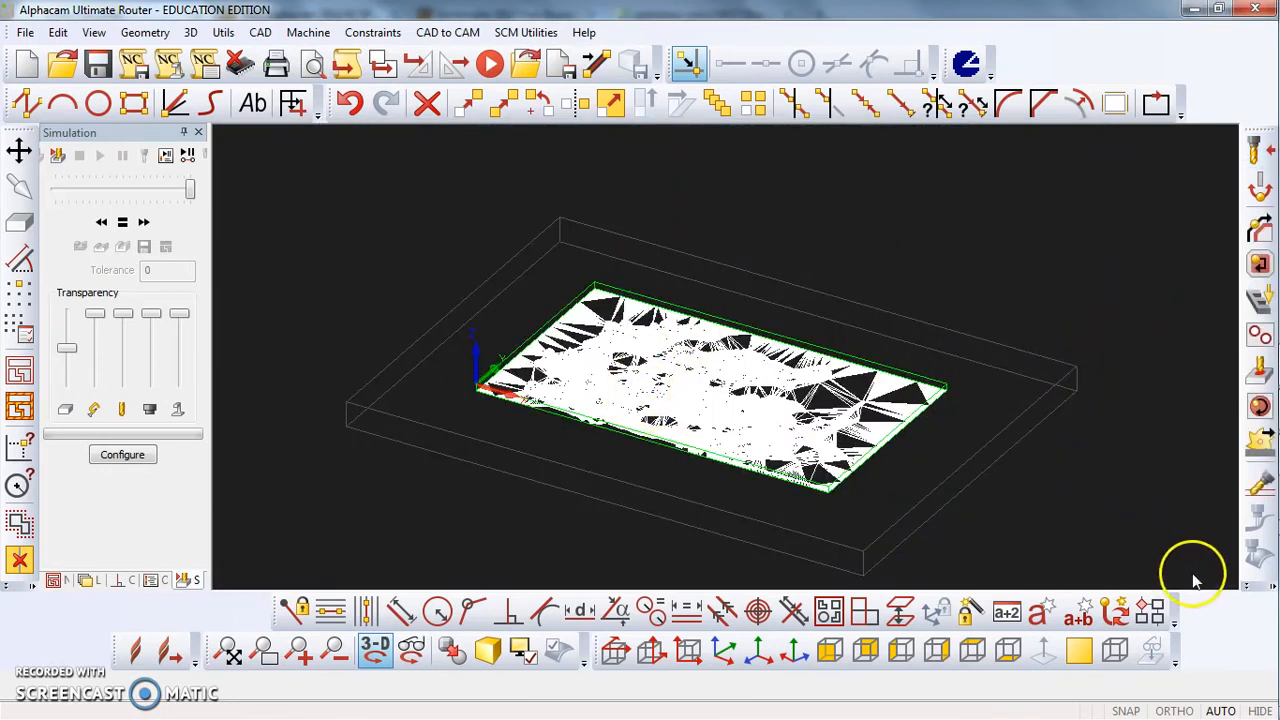
Step: Start a 3-axis solid finish machining operation using the Parallel method with Use Boundaries enabled
{"action": "left_click", "coordinate": [1271, 589]}
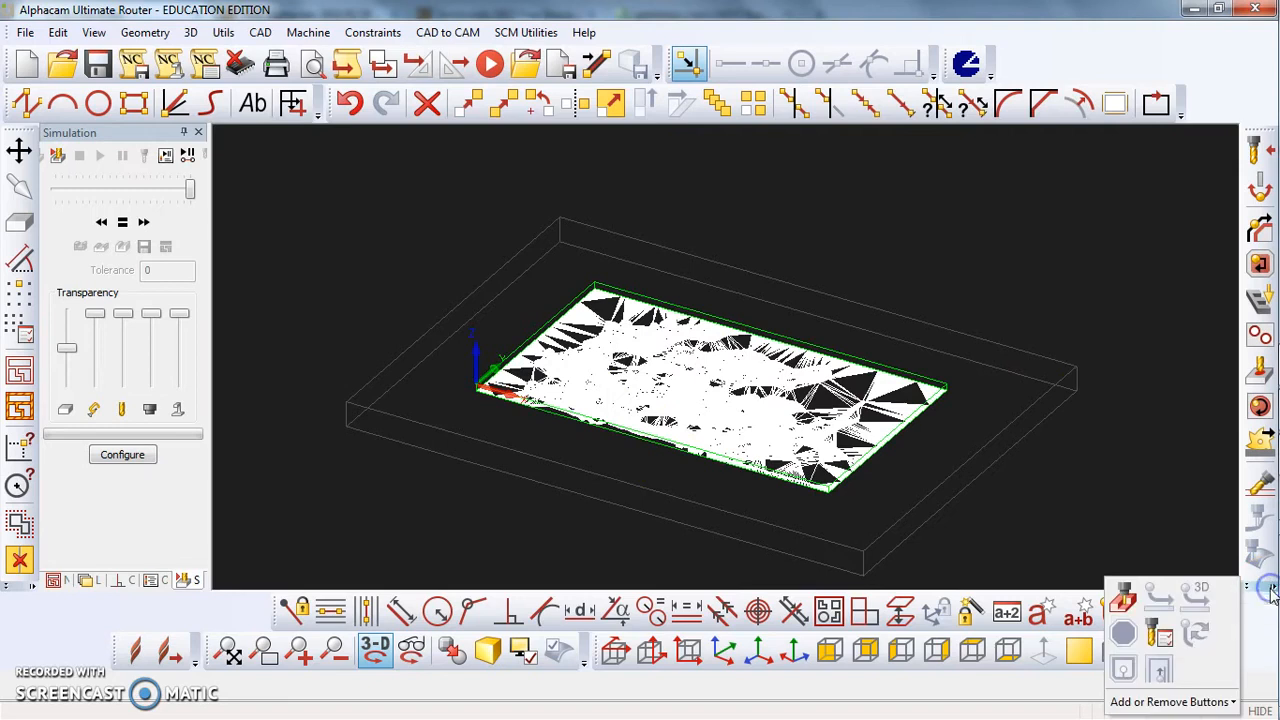
{"action": "left_click", "coordinate": [1123, 600]}
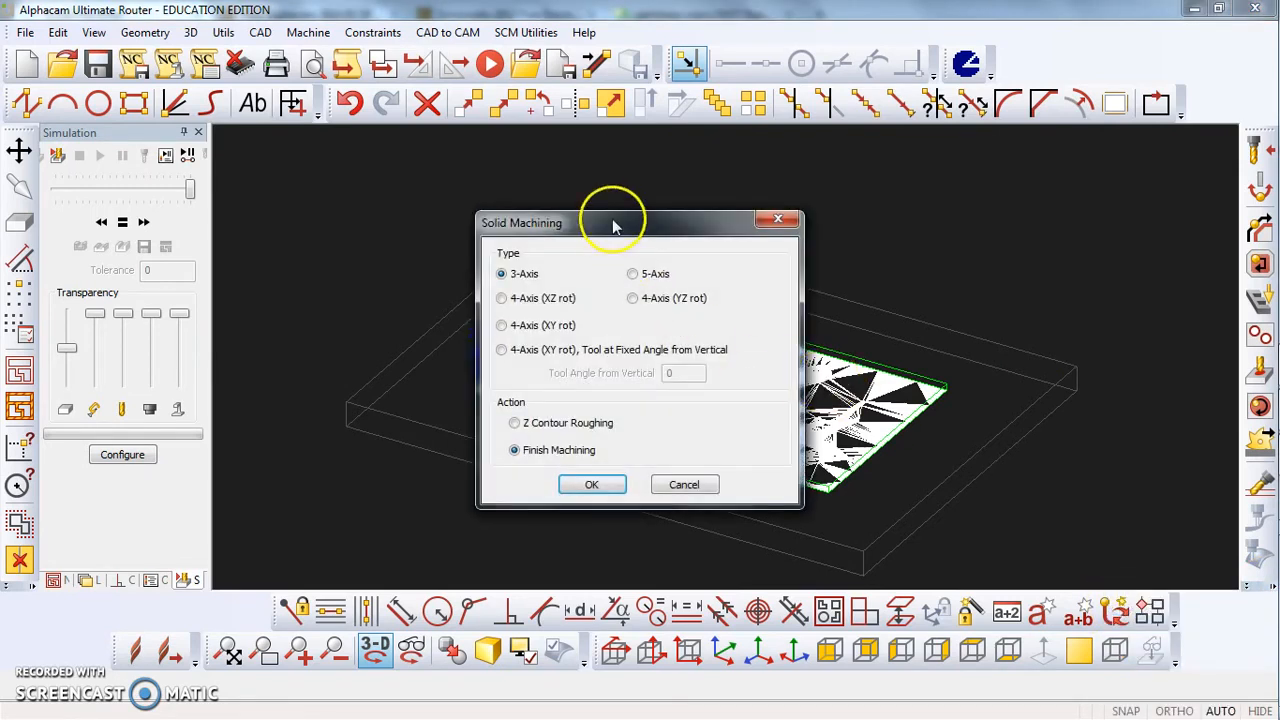
{"action": "left_click_drag", "start_coordinate": [636, 225], "coordinate": [205, 184]}
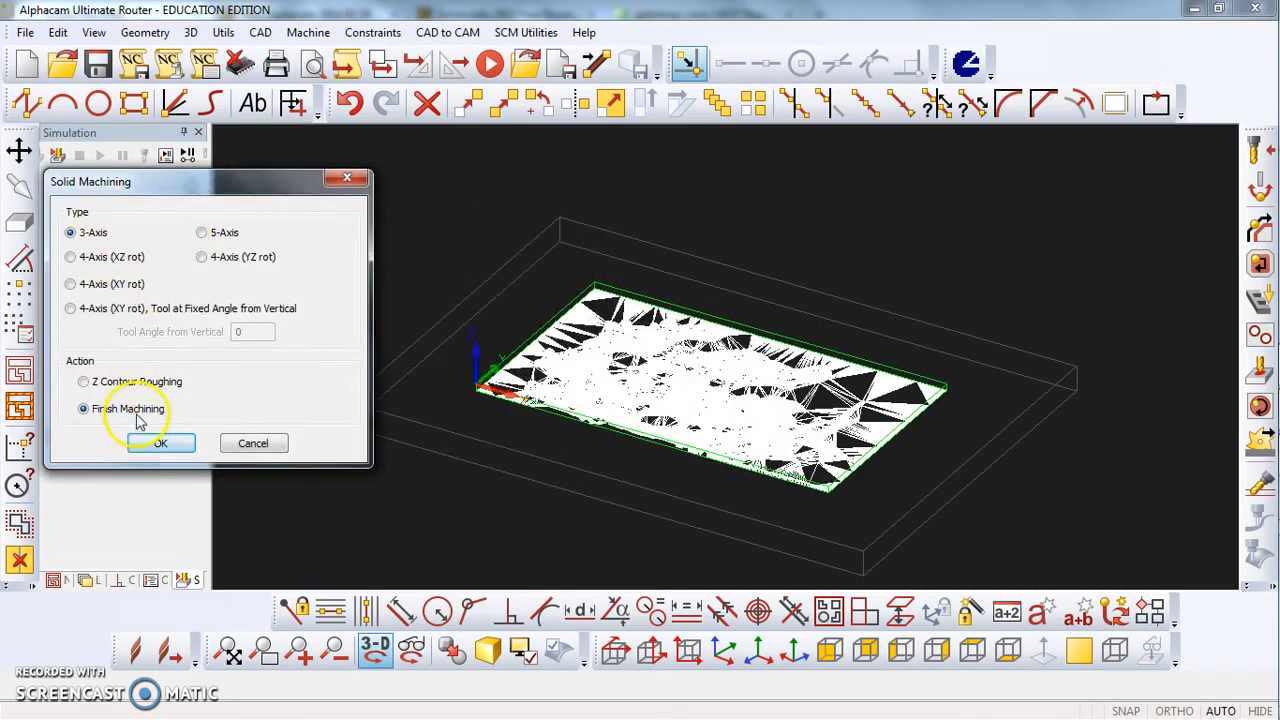
{"action": "left_click", "coordinate": [158, 443]}
{"action": "left_click_drag", "start_coordinate": [637, 145], "coordinate": [207, 120]}
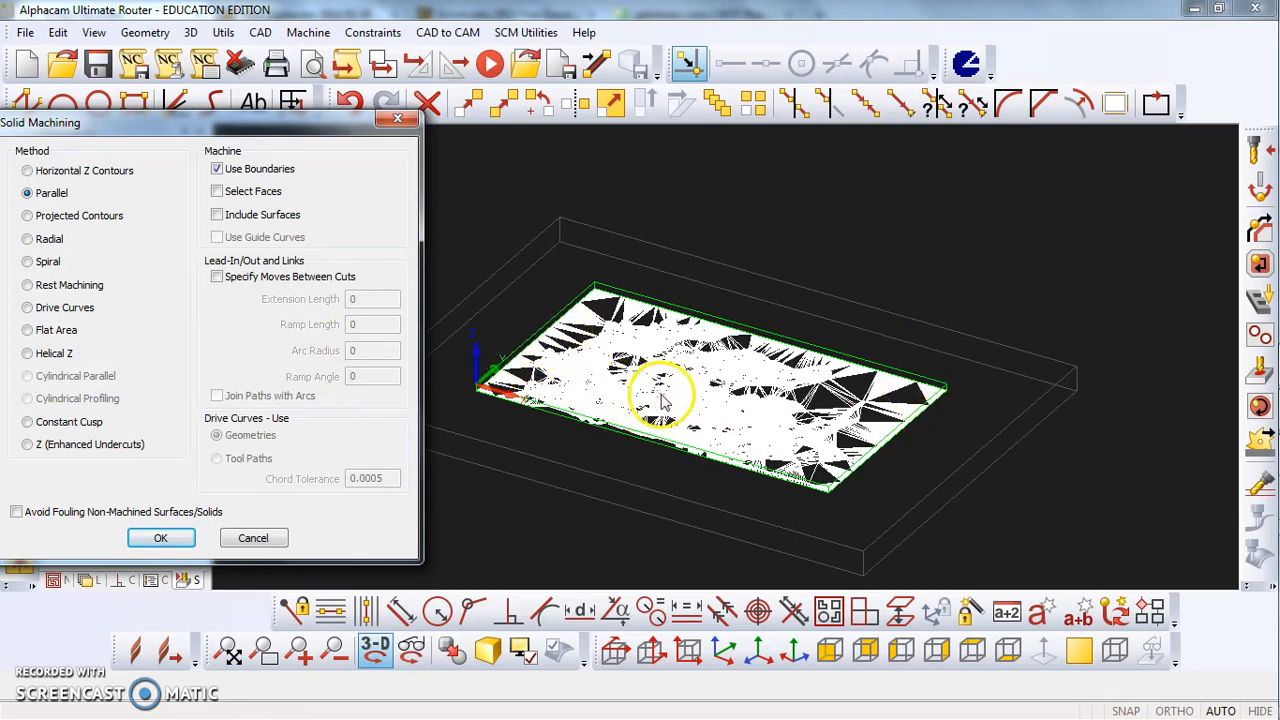
{"action": "left_click", "coordinate": [163, 538]}
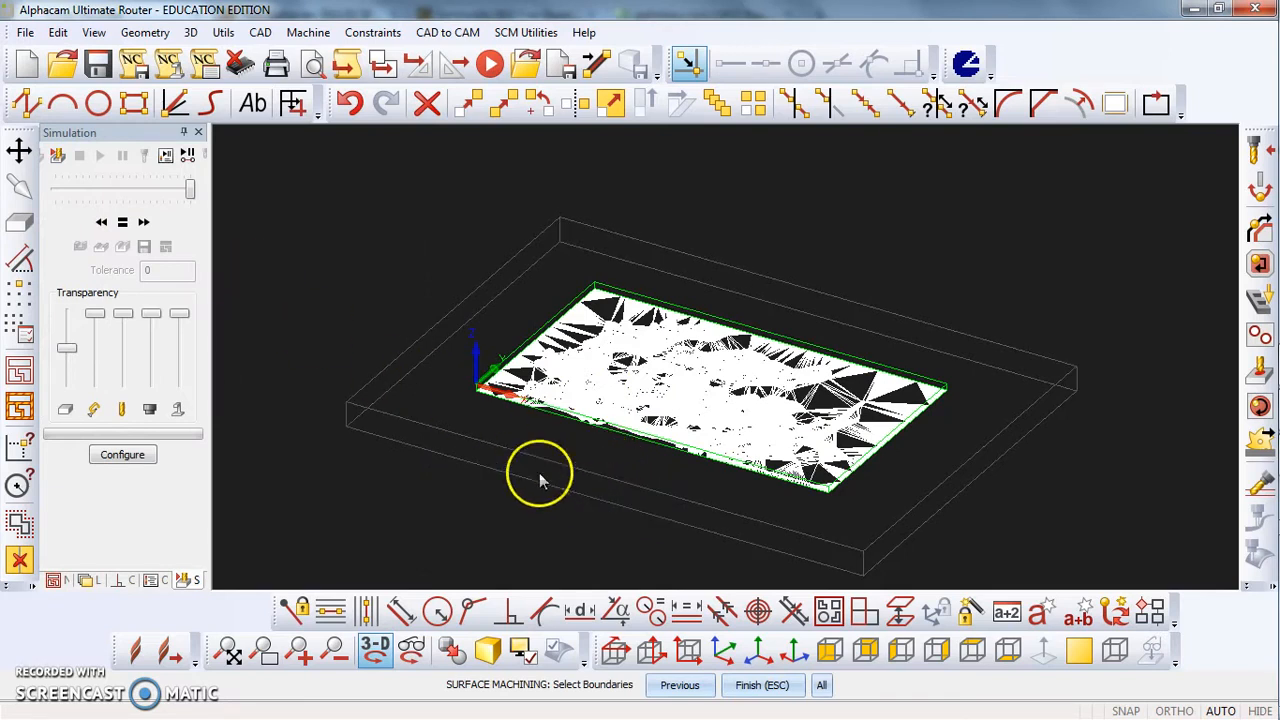
Step: Pick the green rectangle enclosing the relief as the machining boundary and finish the boundary selection
{"action": "scroll", "coordinate": [518, 346], "scroll_direction": "up", "scroll_amount": 3}
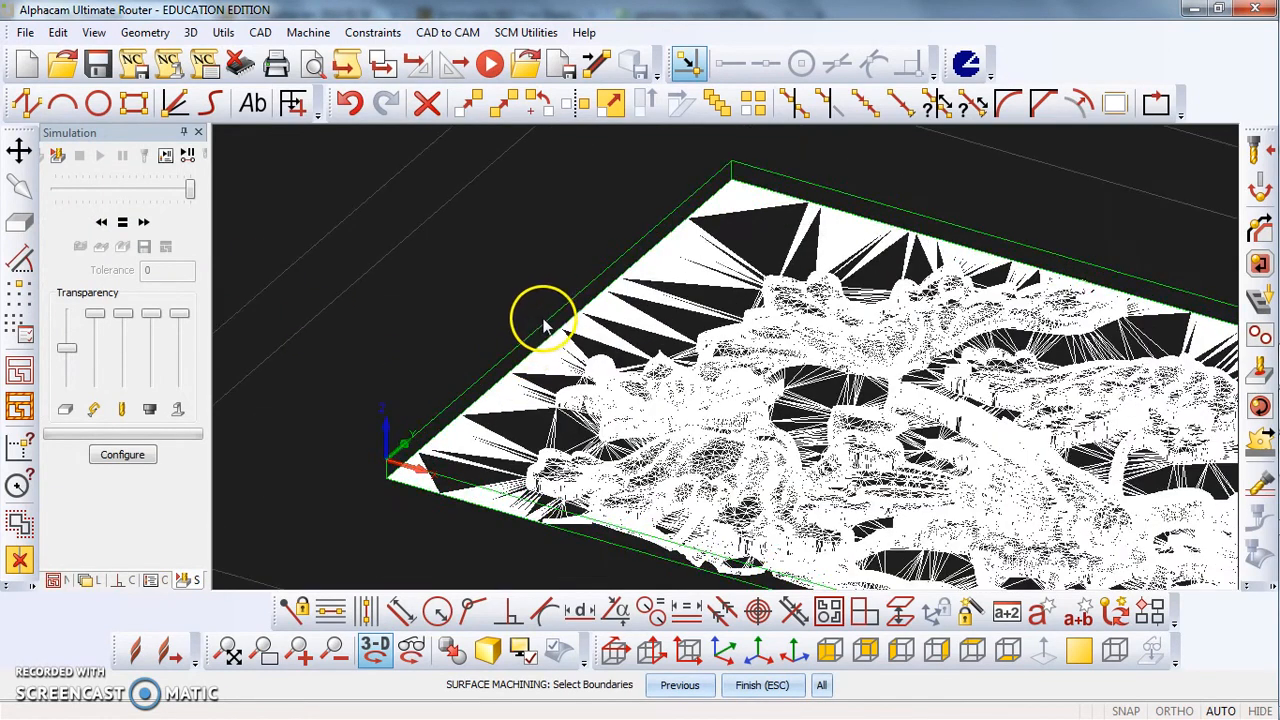
{"action": "left_click", "coordinate": [540, 335]}
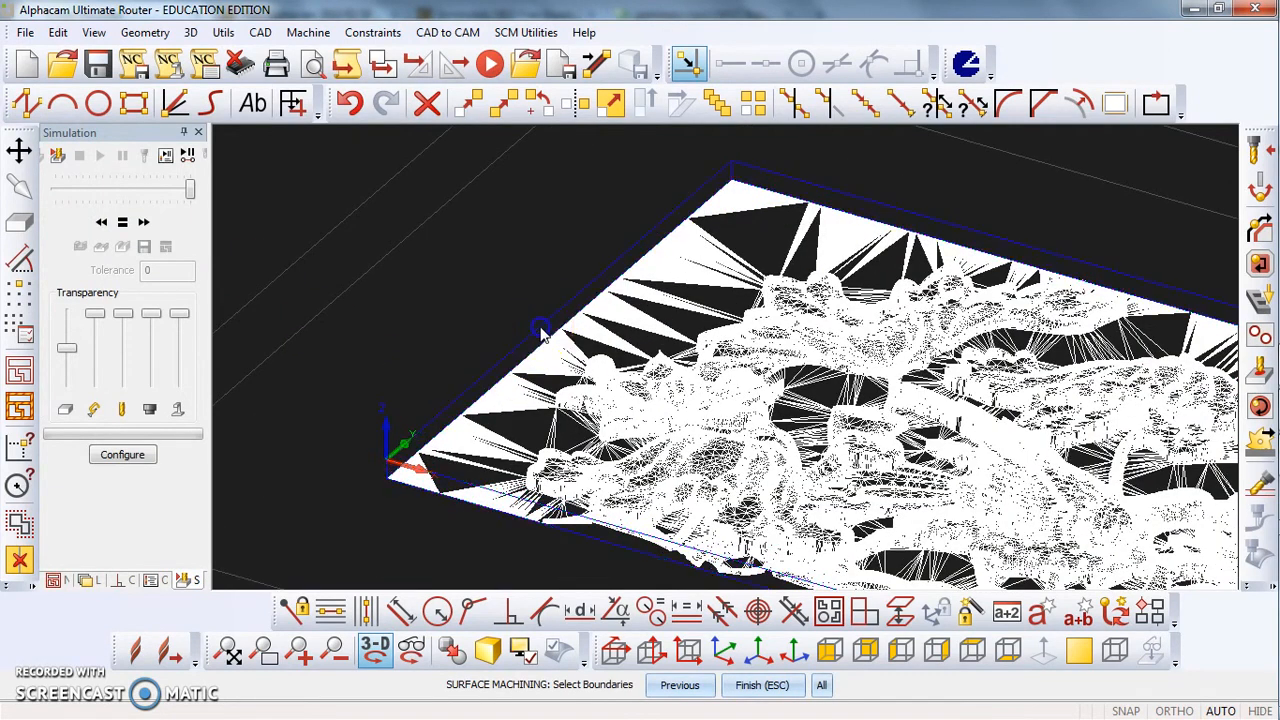
{"action": "left_click", "coordinate": [758, 685]}
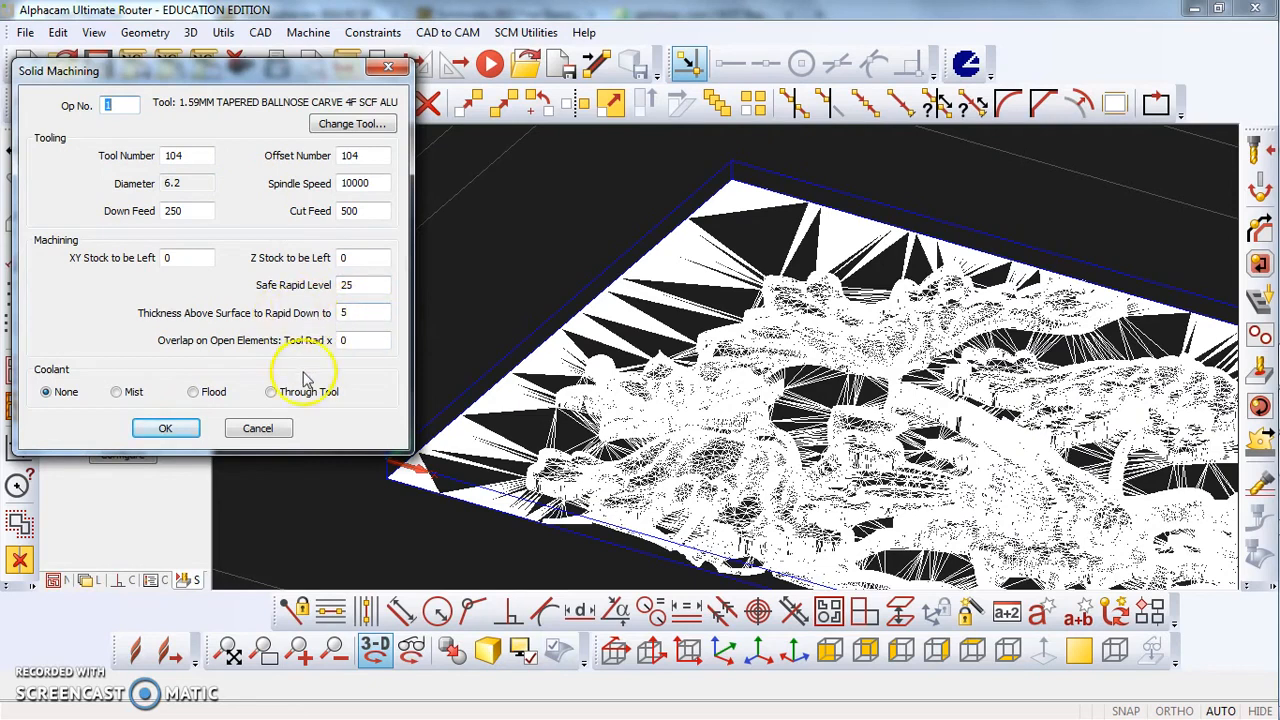
Step: Set the parallel width of cut to 1.55/2 with optimised milling, and apply the finishing pass to the heron relief
{"action": "left_click", "coordinate": [165, 428]}
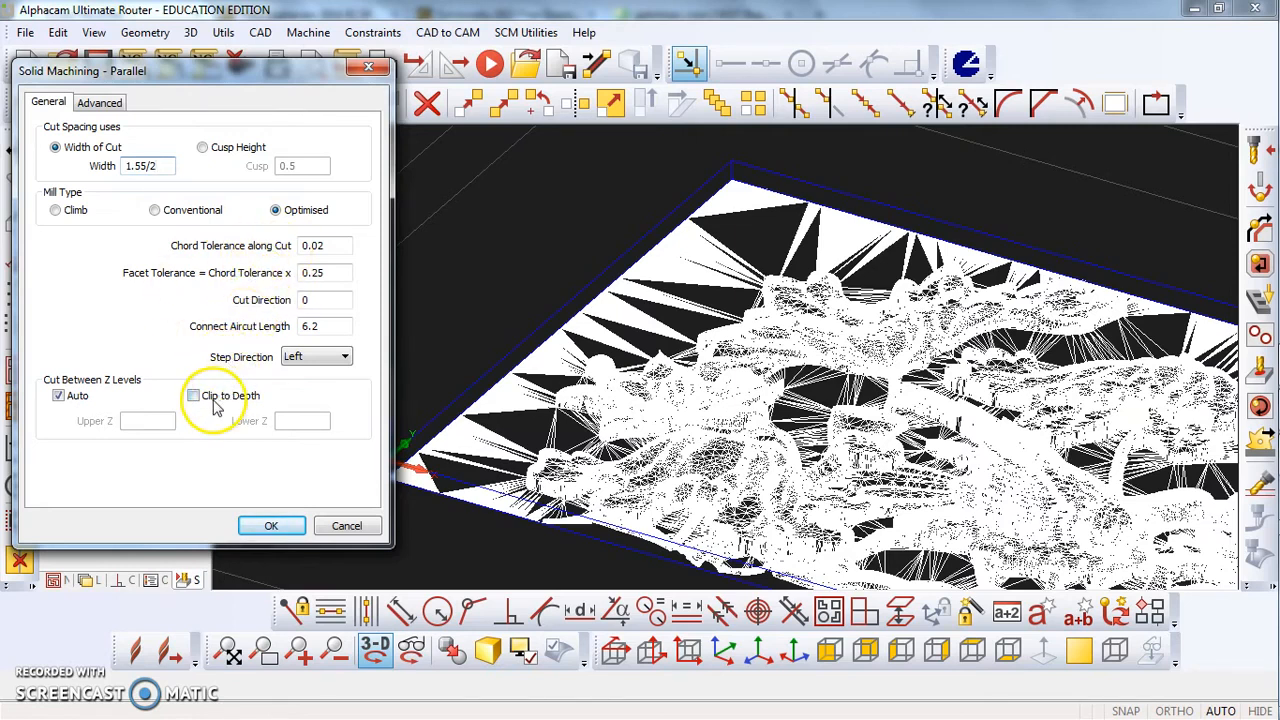
{"action": "left_click", "coordinate": [280, 528]}
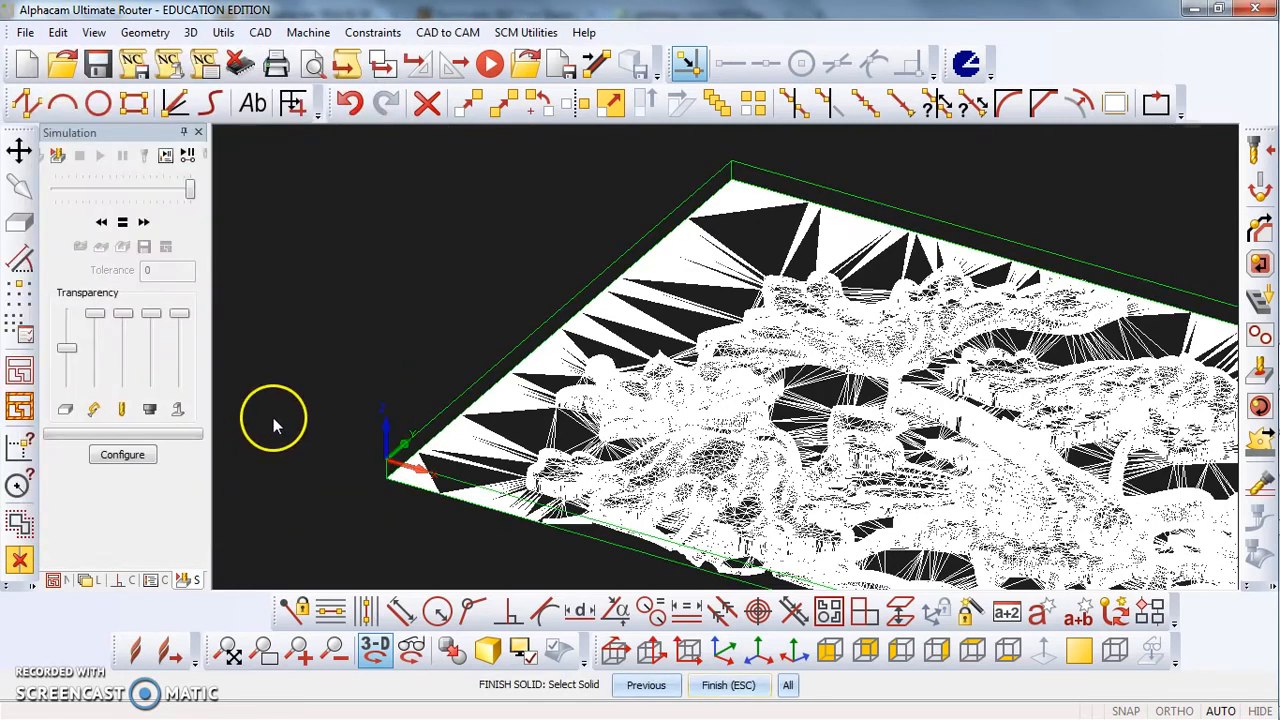
{"action": "scroll", "coordinate": [273, 417], "scroll_direction": "down", "scroll_amount": 2}
{"action": "left_click", "coordinate": [754, 485]}
{"action": "left_click", "coordinate": [718, 688]}
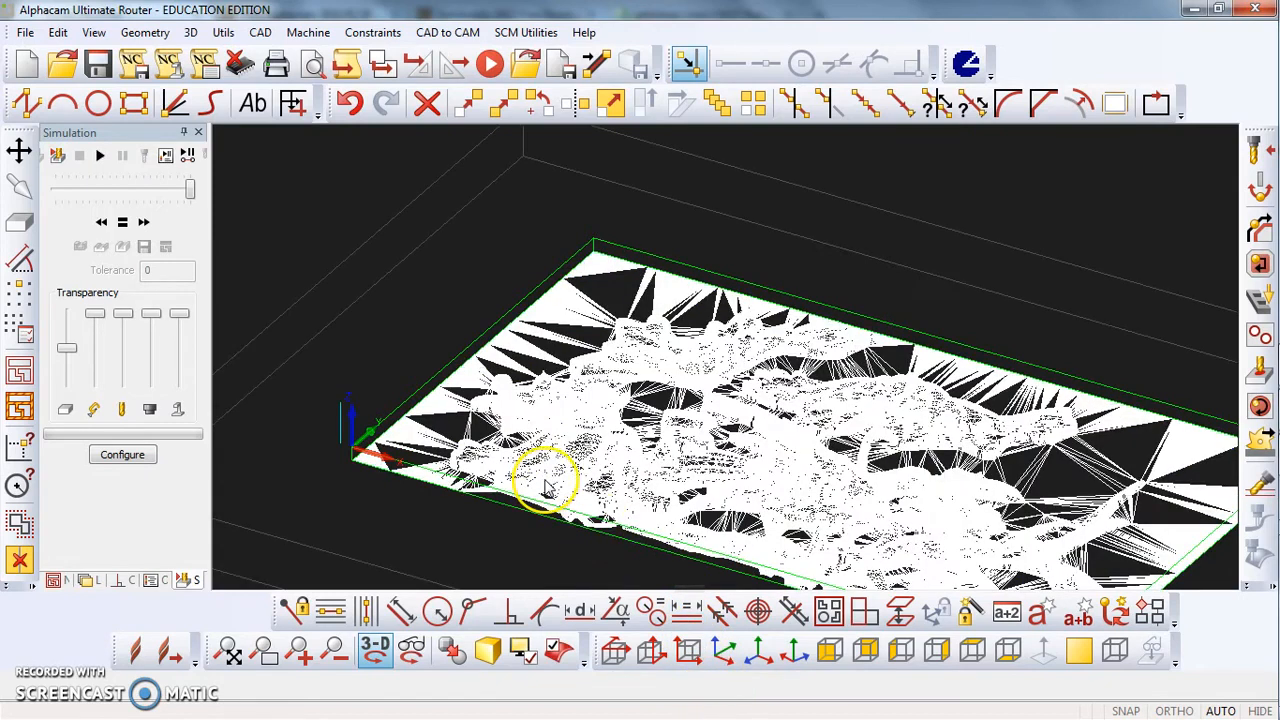
Step: Examine the new parallel toolpath in the operations list and over the shaded relief, ending in an isometric view
{"action": "left_click", "coordinate": [153, 580]}
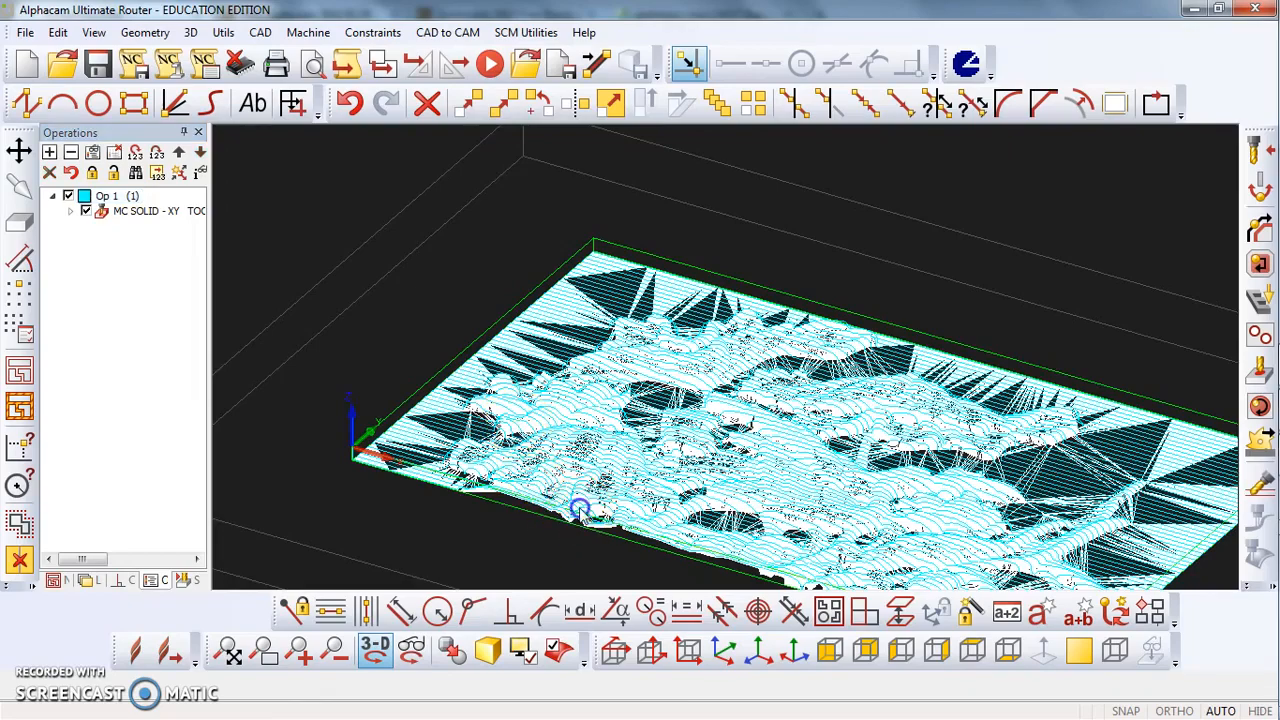
{"action": "scroll", "coordinate": [571, 517], "scroll_direction": "up", "scroll_amount": 5}
{"action": "scroll", "coordinate": [580, 488], "scroll_direction": "down", "scroll_amount": 6}
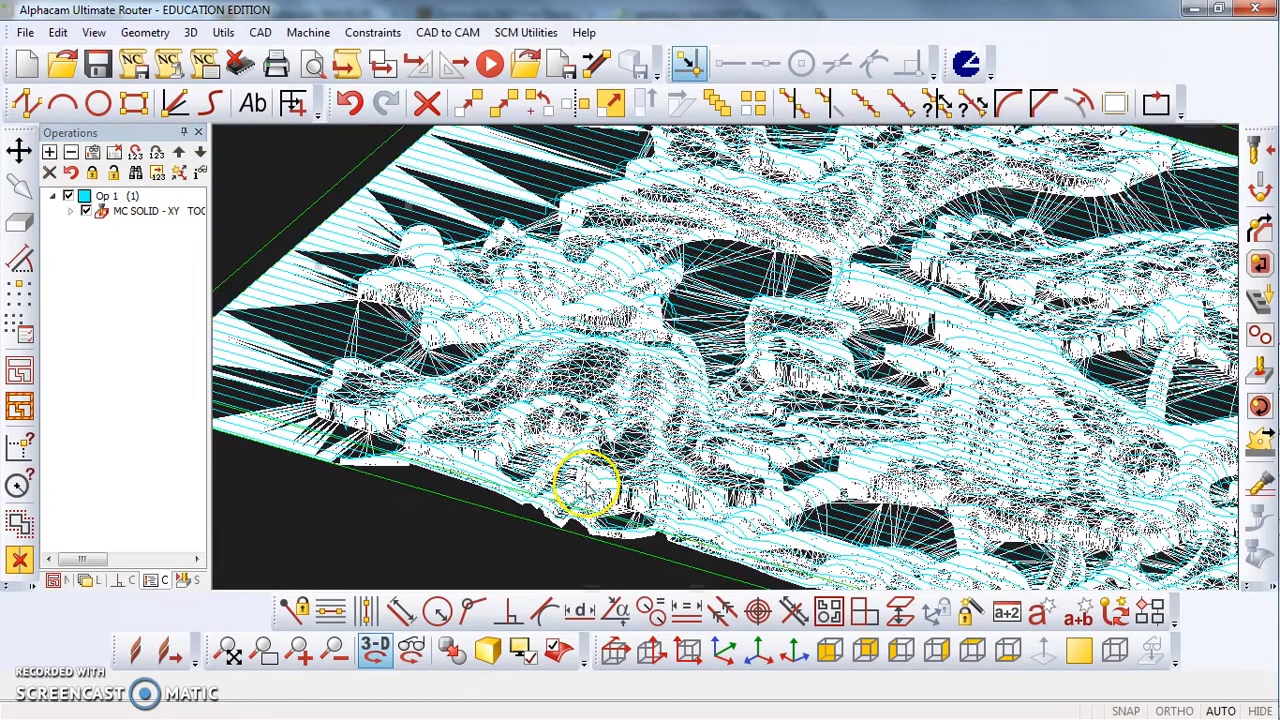
{"action": "left_click", "coordinate": [487, 651]}
{"action": "scroll", "coordinate": [355, 415], "scroll_direction": "up", "scroll_amount": 5}
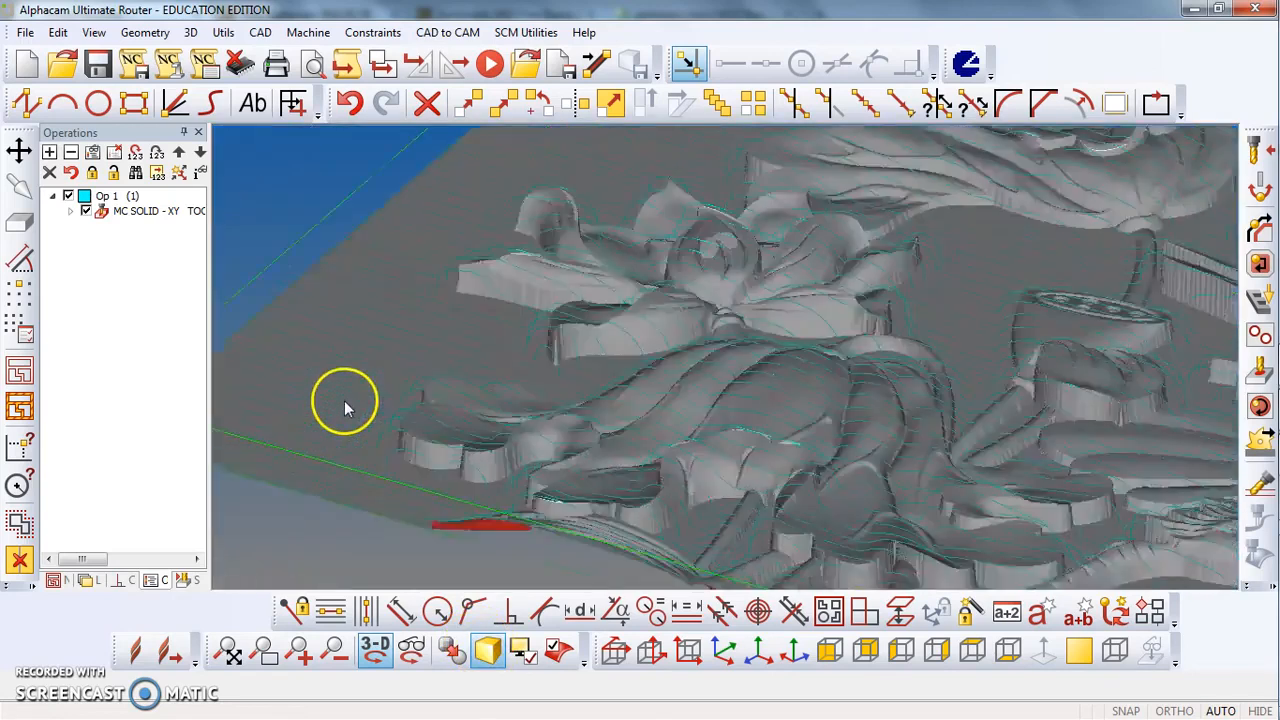
{"action": "scroll", "coordinate": [355, 410], "scroll_direction": "down", "scroll_amount": 5}
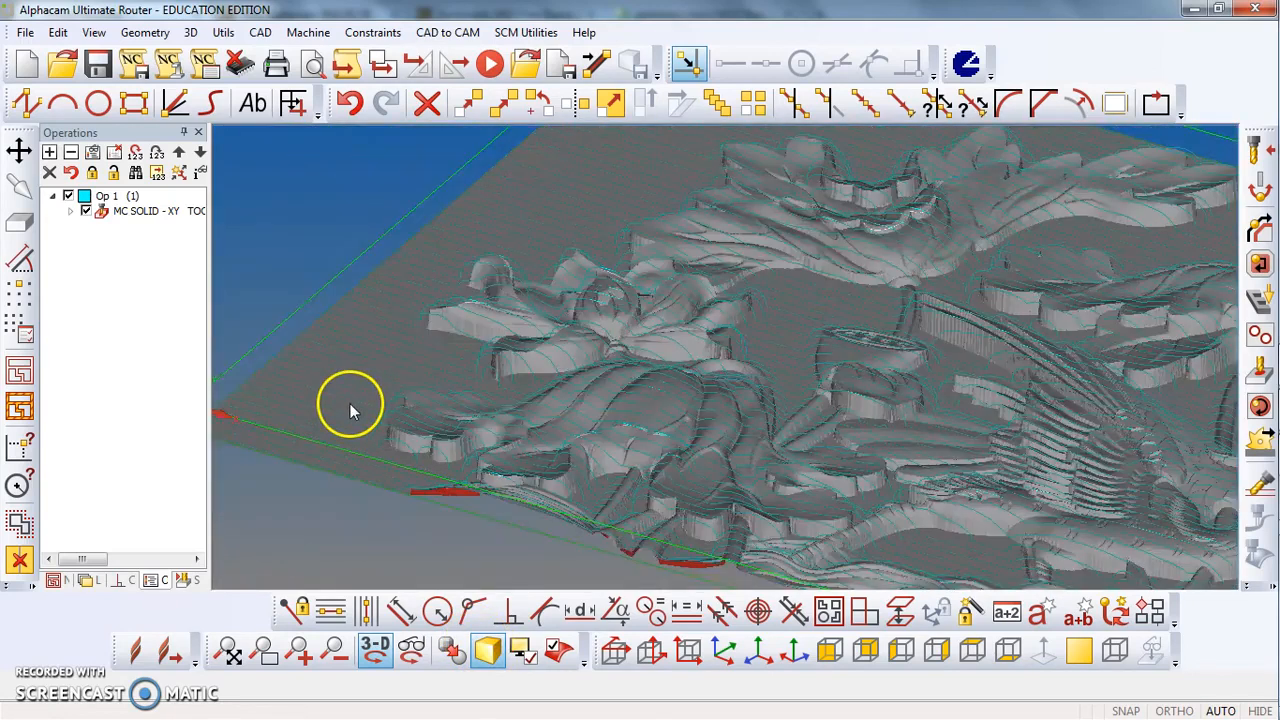
{"action": "scroll", "coordinate": [377, 346], "scroll_direction": "down", "scroll_amount": 1}
{"action": "scroll", "coordinate": [325, 400], "scroll_direction": "up", "scroll_amount": 2}
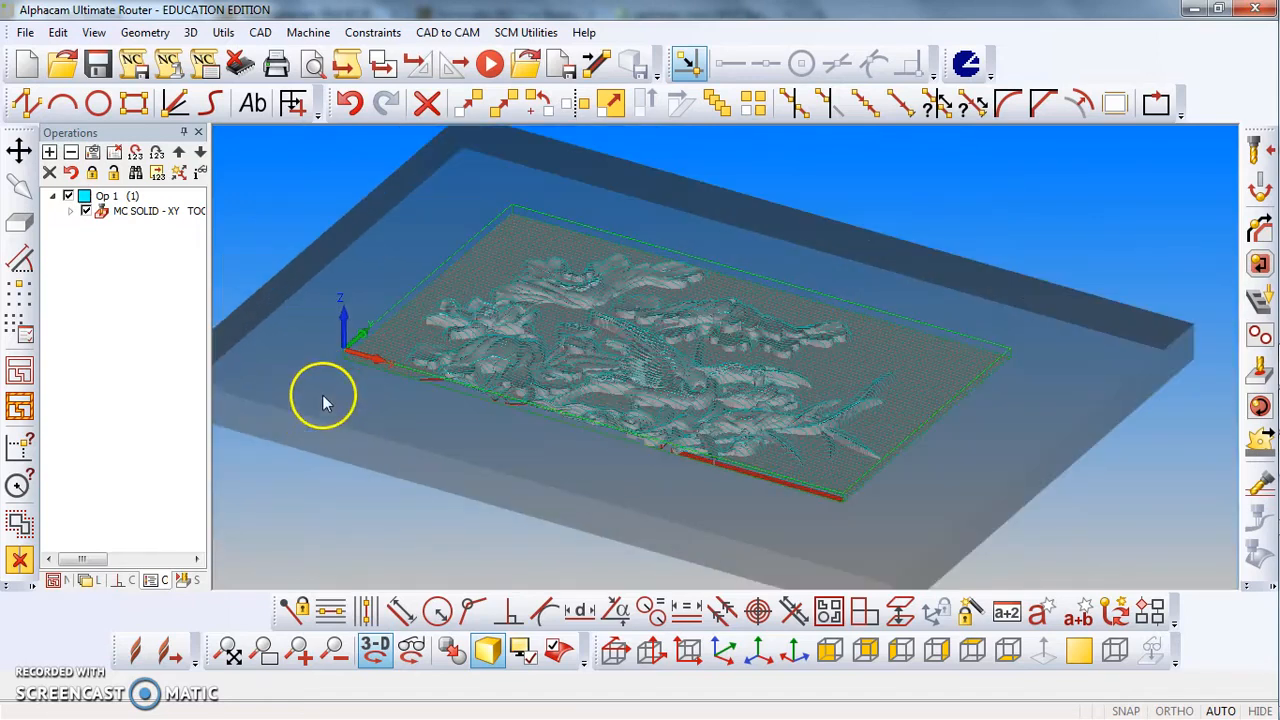
{"action": "left_click", "coordinate": [723, 651]}
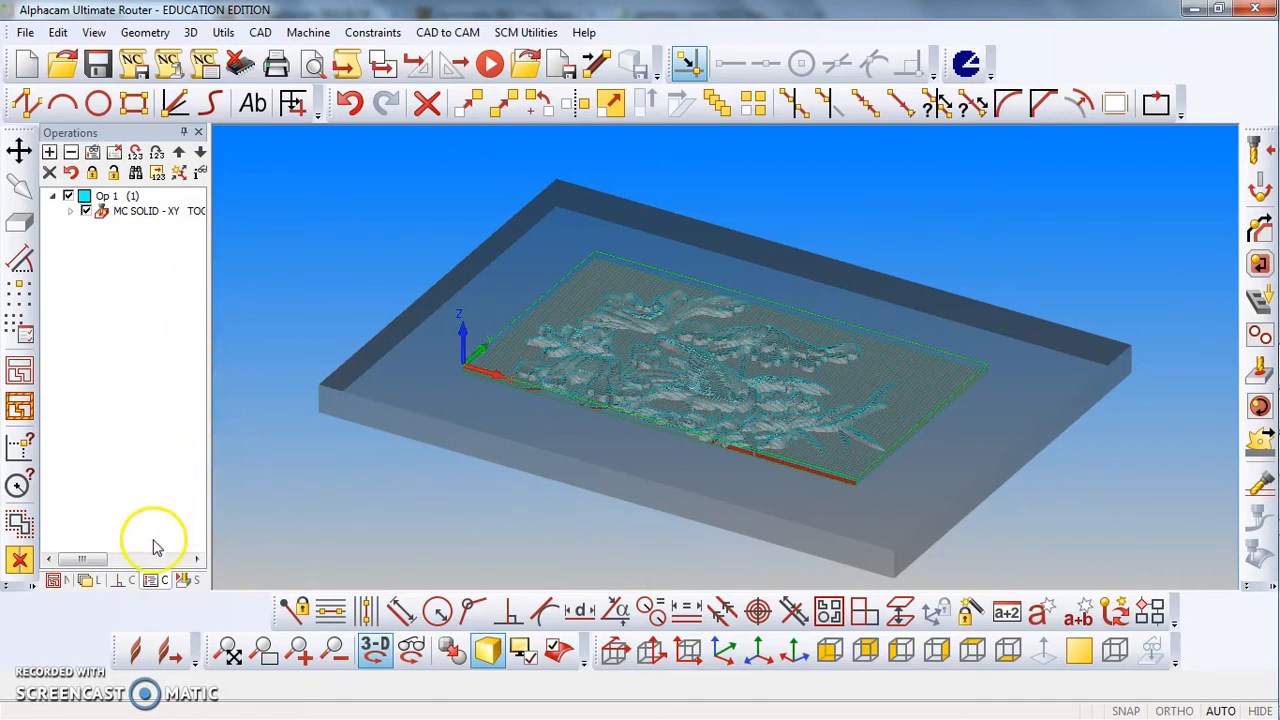
Step: Run a solid simulation of the parallel finishing pass on the stock material
{"action": "left_click", "coordinate": [183, 580]}
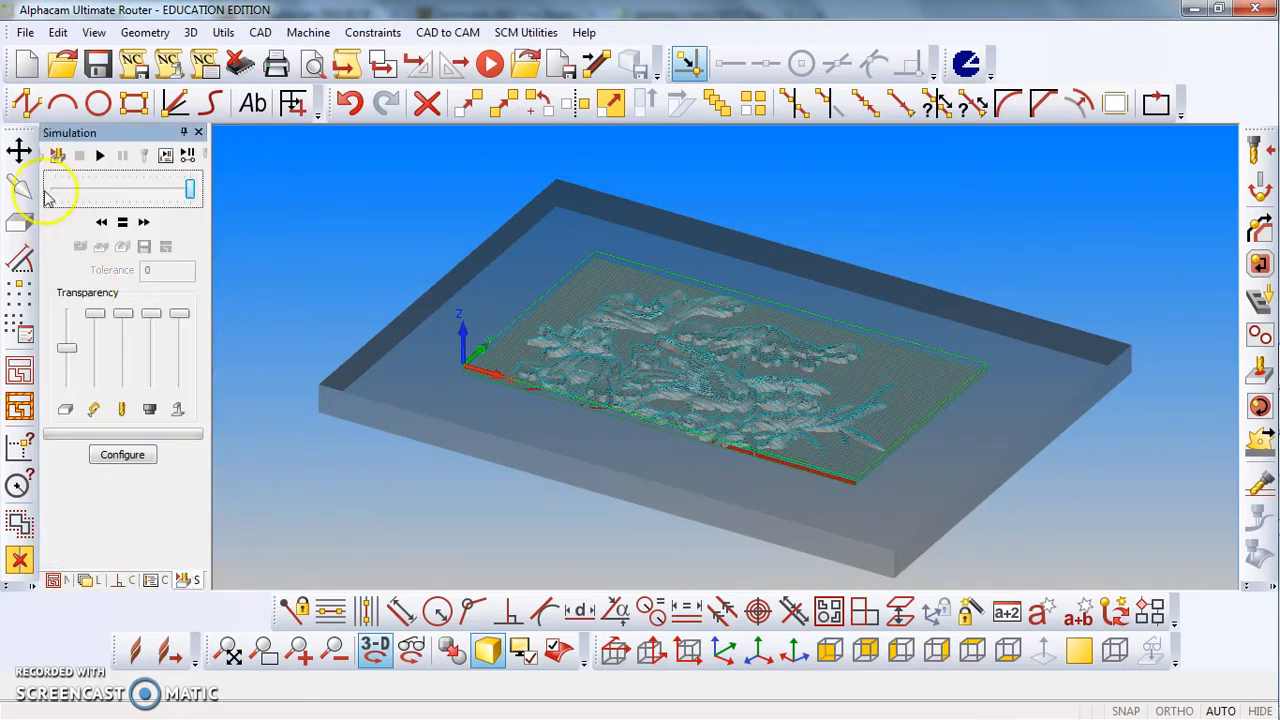
{"action": "left_click", "coordinate": [57, 156]}
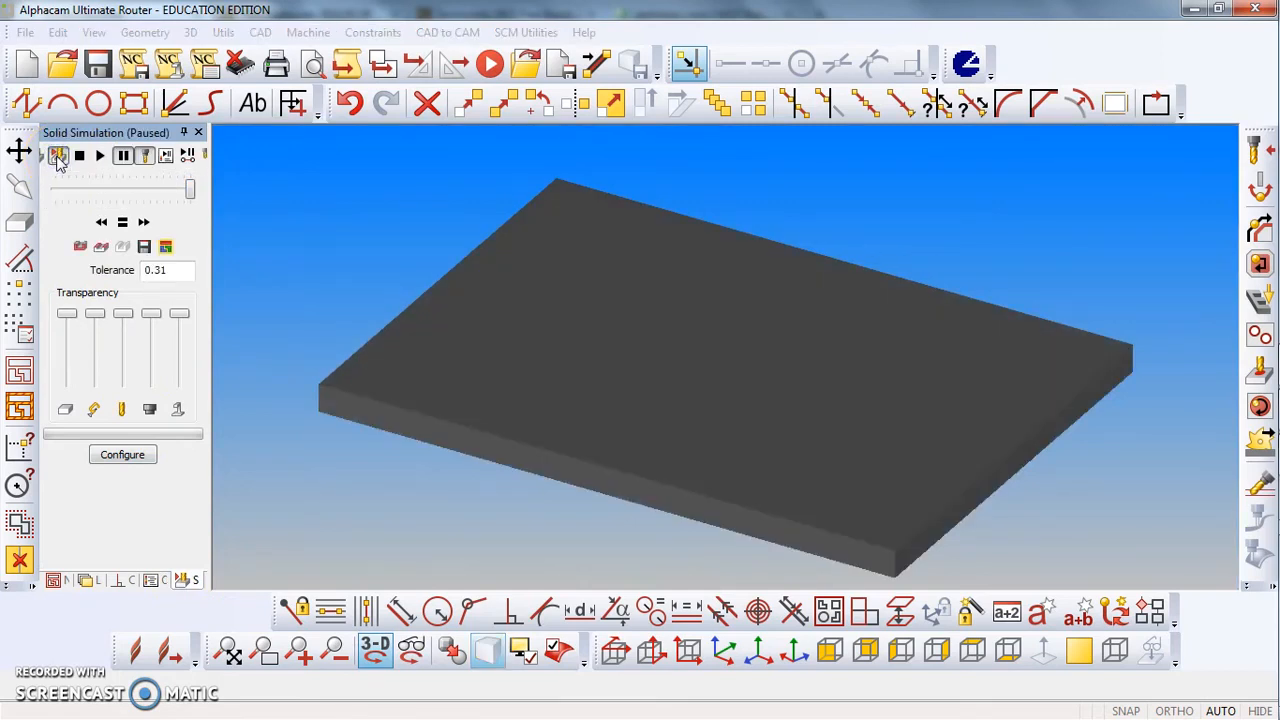
{"action": "left_click", "coordinate": [100, 156]}
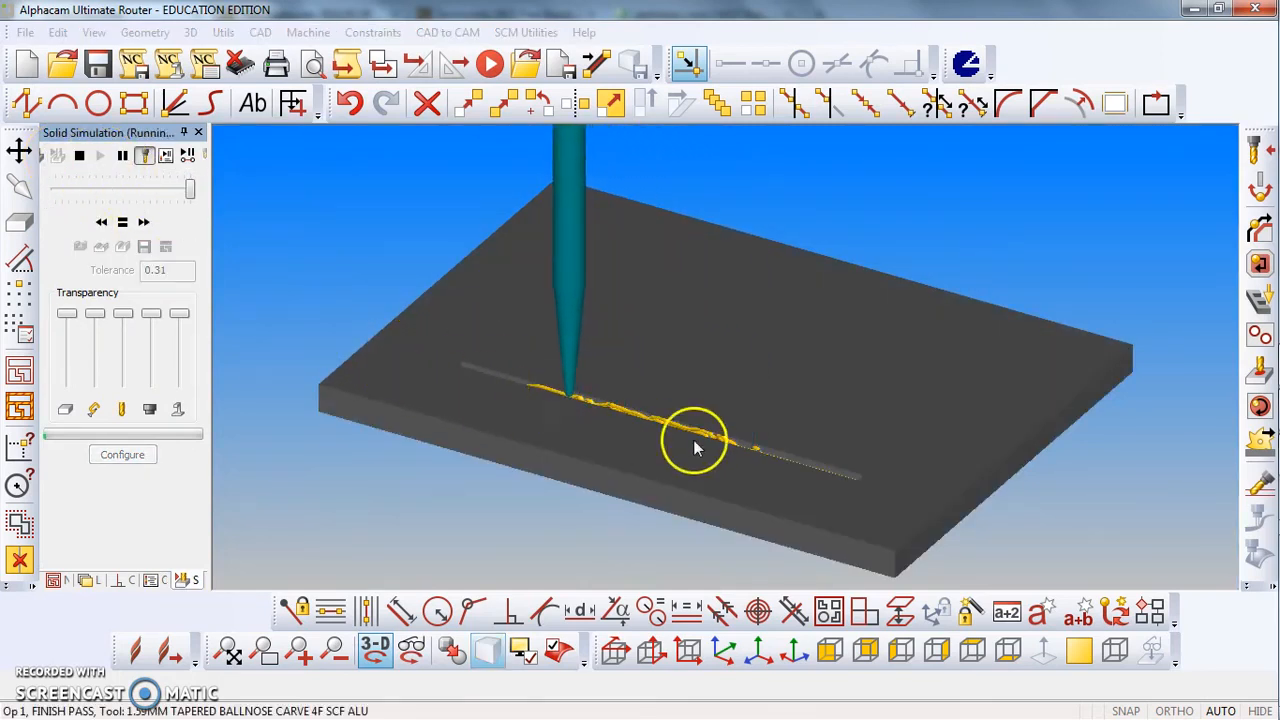
{"action": "scroll", "coordinate": [693, 439], "scroll_direction": "up", "scroll_amount": 5}
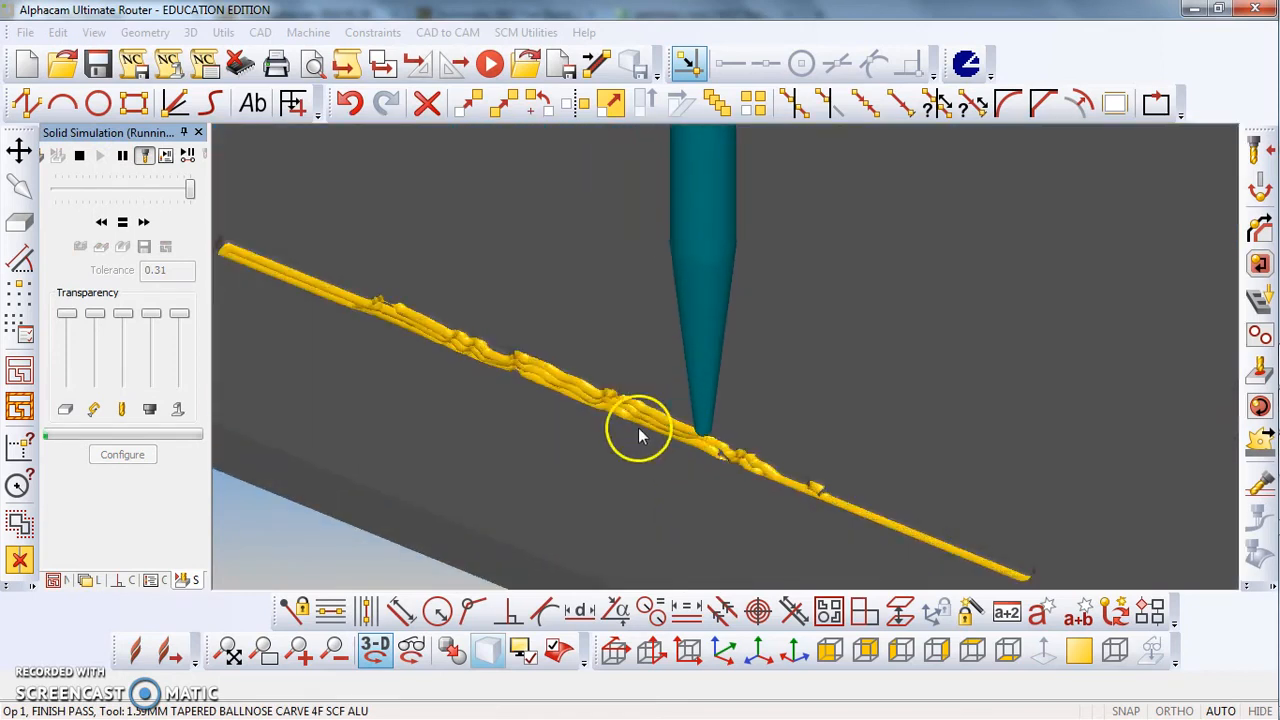
{"action": "scroll", "coordinate": [640, 436], "scroll_direction": "down", "scroll_amount": 5}
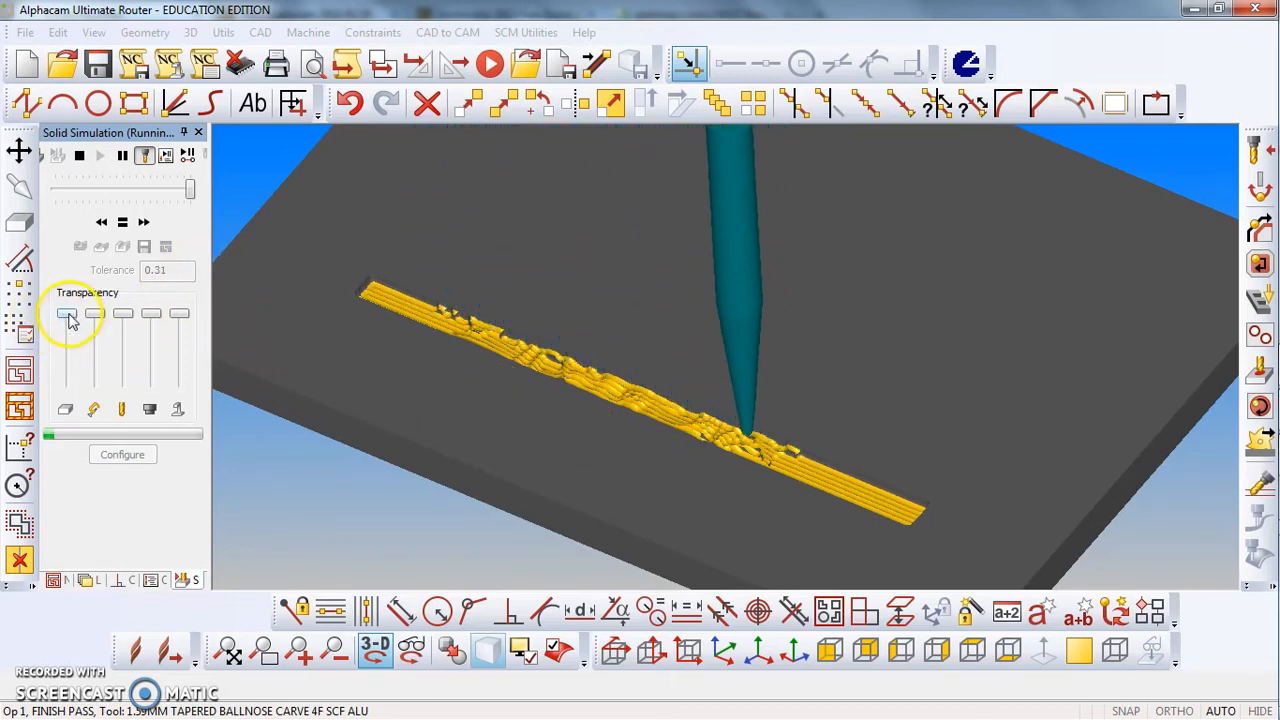
{"action": "left_click_drag", "start_coordinate": [67, 314], "coordinate": [67, 382]}
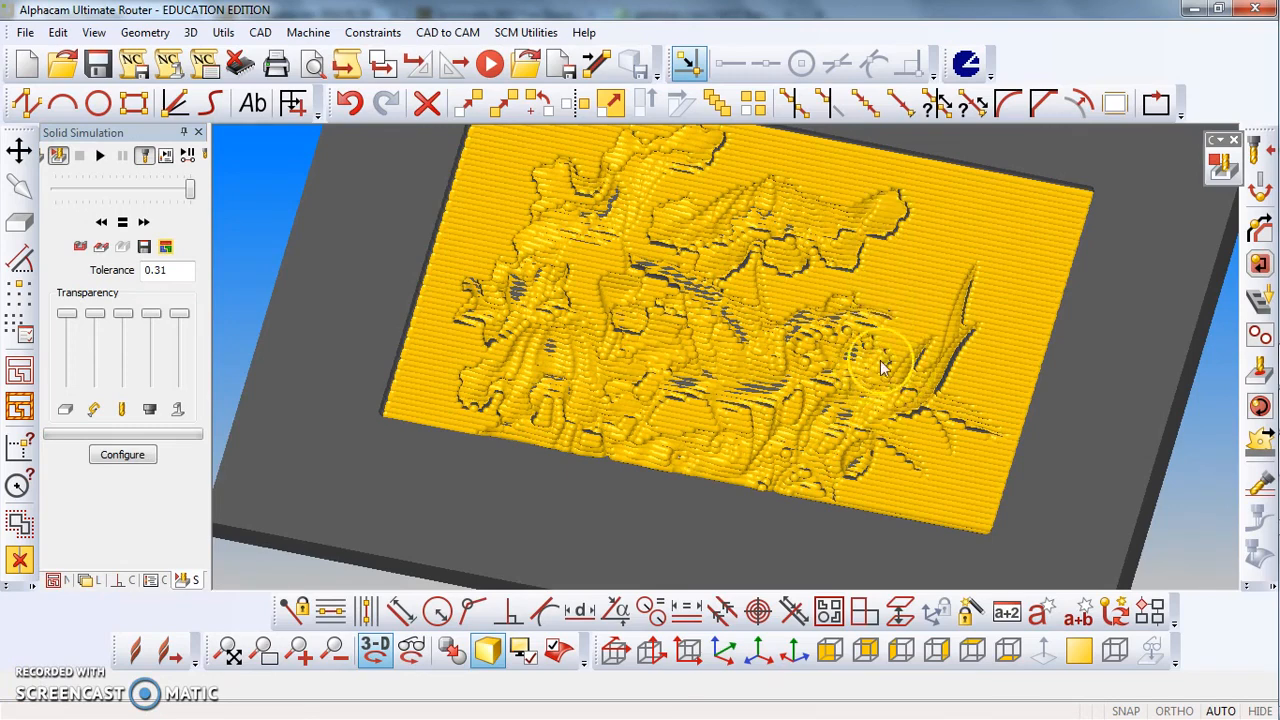
Step: Inspect the simulated relief up close to judge its surface detail and the ridges between passes
{"action": "scroll", "coordinate": [882, 372], "scroll_direction": "up", "scroll_amount": 2}
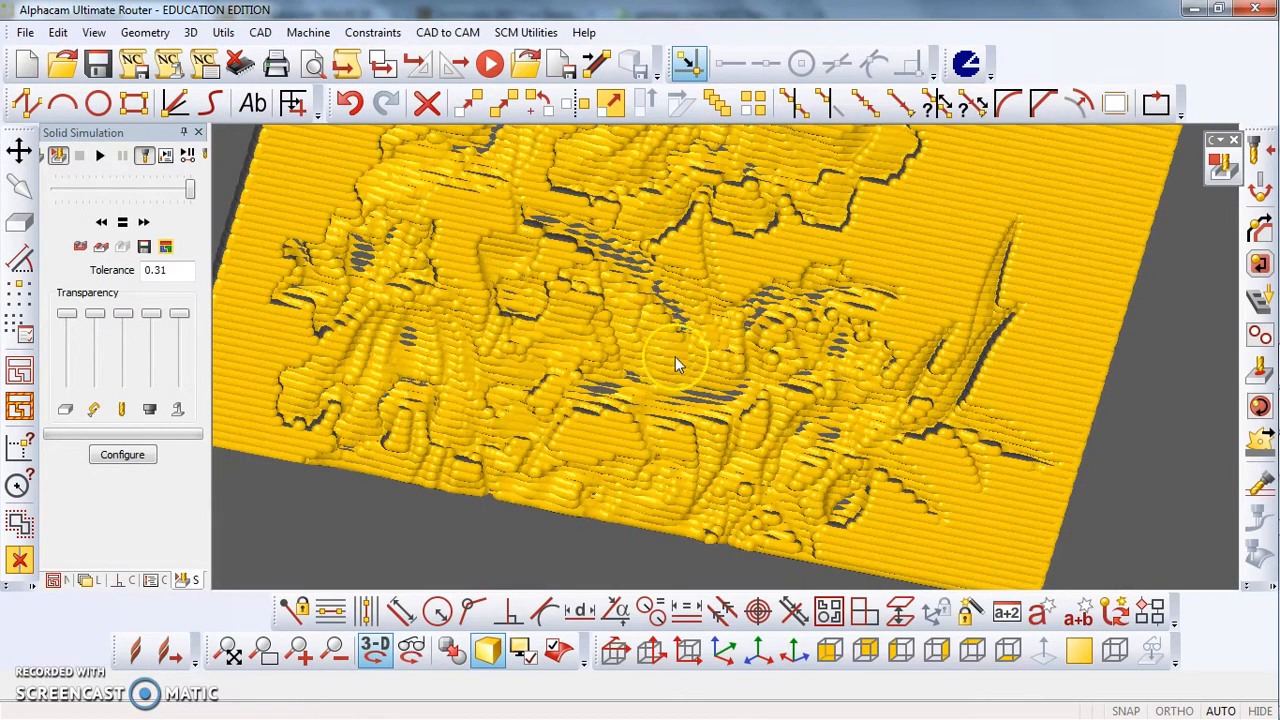
{"action": "mouse_move", "coordinate": [832, 371]}
{"action": "middle_mouse_down"}
{"action": "mouse_move", "coordinate": [812, 373]}
{"action": "mouse_move", "coordinate": [751, 323]}
{"action": "mouse_move", "coordinate": [832, 380]}
{"action": "middle_mouse_up"}
{"action": "middle_click_drag", "start_coordinate": [935, 346], "coordinate": [866, 352]}
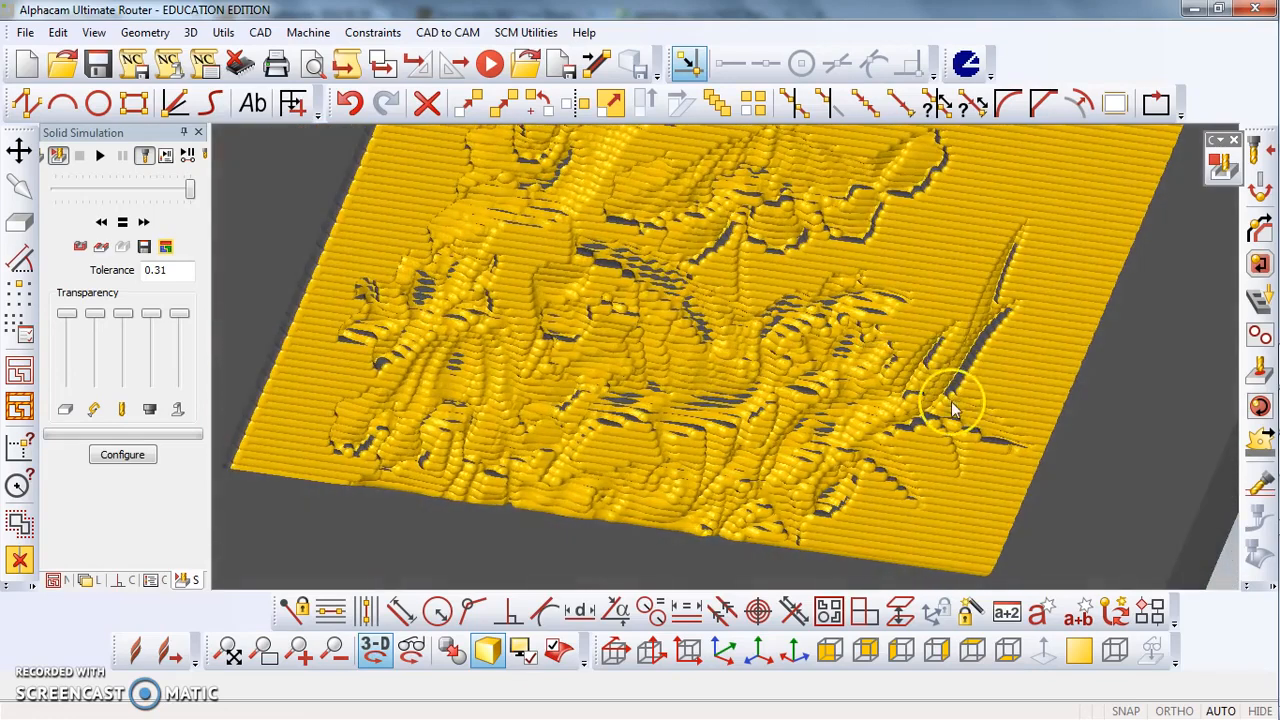
{"action": "scroll", "coordinate": [810, 370], "scroll_direction": "up", "scroll_amount": 3}
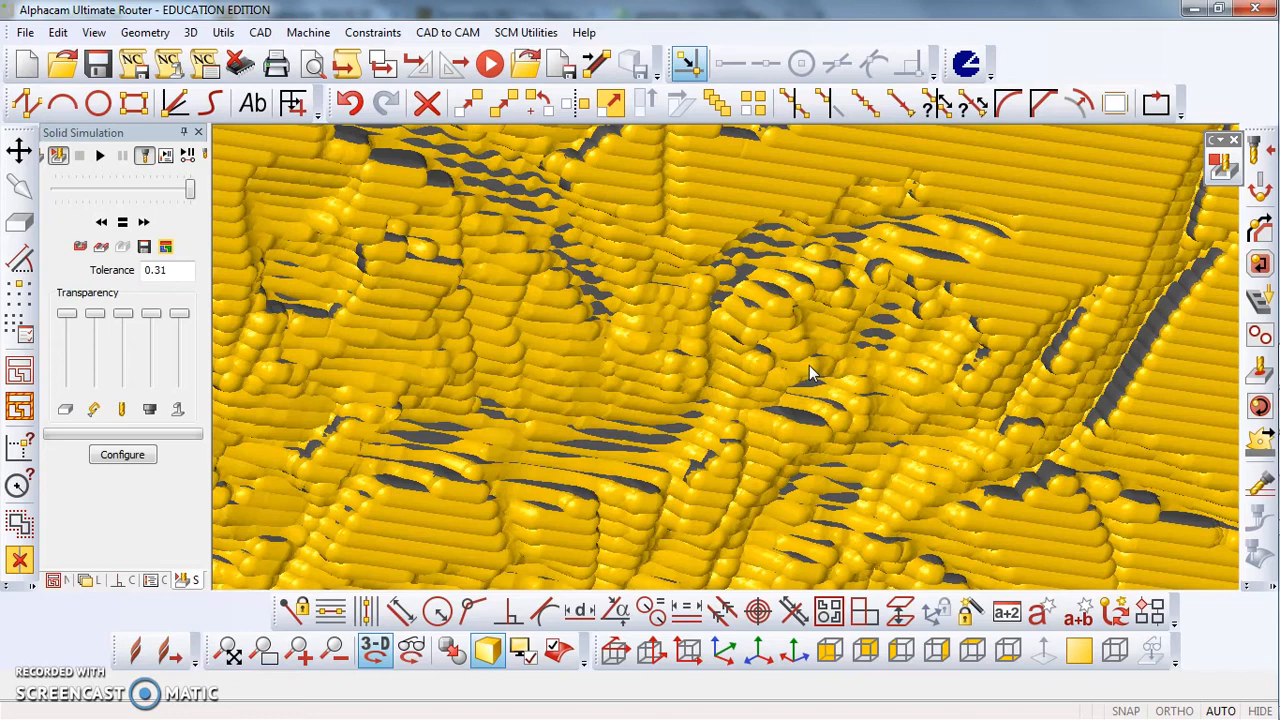
{"action": "middle_click_drag", "start_coordinate": [808, 367], "coordinate": [893, 373]}
{"action": "scroll", "coordinate": [892, 366], "scroll_direction": "down", "scroll_amount": 3}
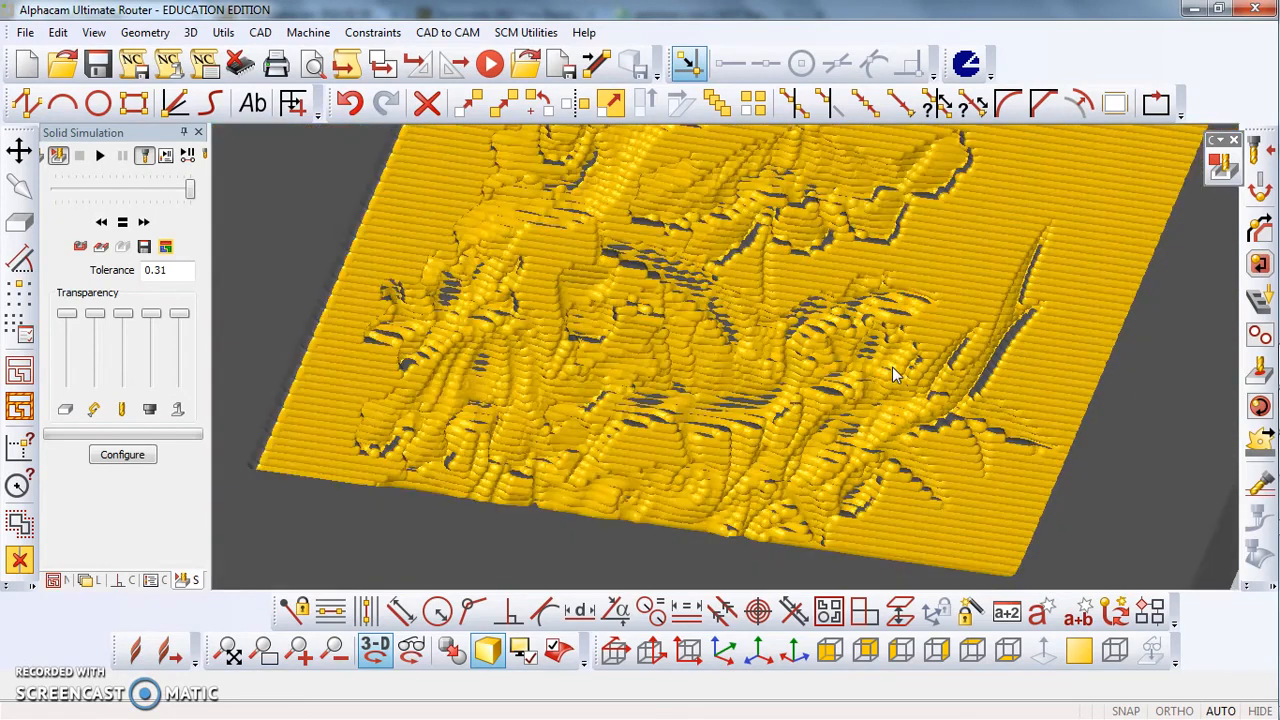
{"action": "mouse_move", "coordinate": [846, 403]}
{"action": "middle_mouse_down"}
{"action": "mouse_move", "coordinate": [830, 412]}
{"action": "mouse_move", "coordinate": [867, 398]}
{"action": "mouse_move", "coordinate": [826, 400]}
{"action": "mouse_move", "coordinate": [830, 388]}
{"action": "middle_mouse_up"}
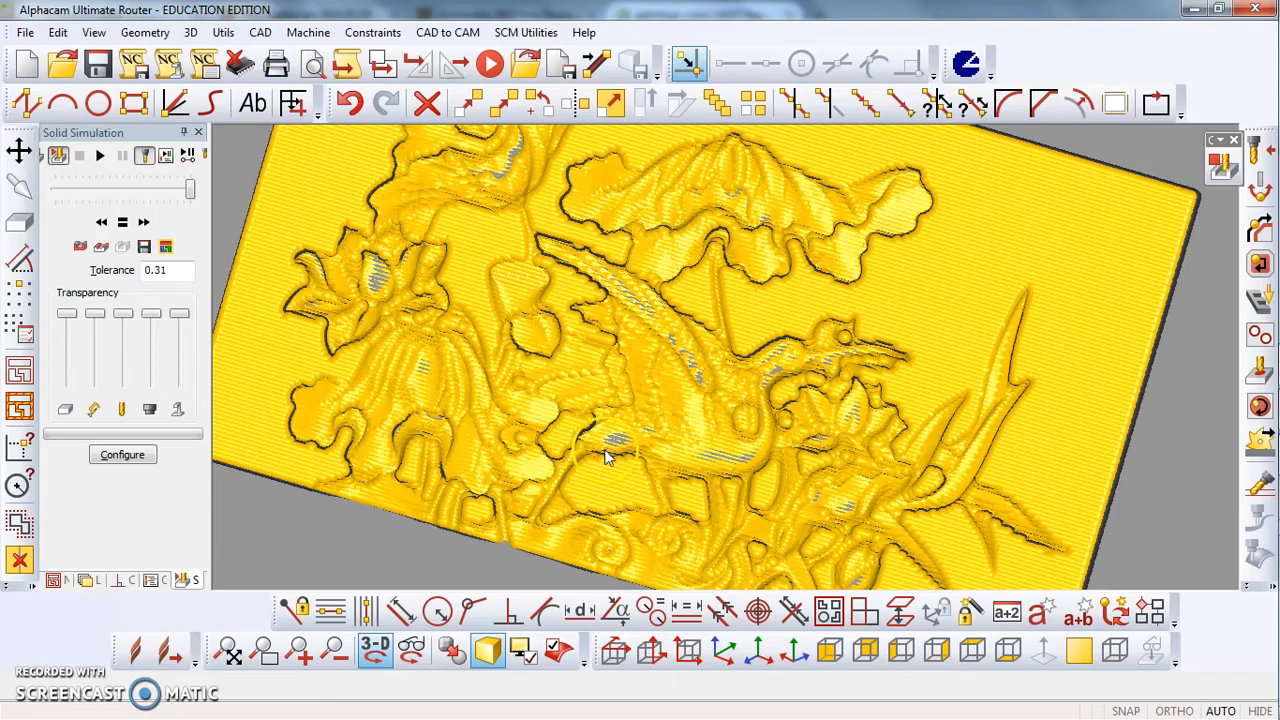
Step: Examine the finer simulated carving of the heron and lotus leaves up close and as a whole within the stock
{"action": "scroll", "coordinate": [666, 434], "scroll_direction": "up", "scroll_amount": 2}
{"action": "middle_click_drag", "start_coordinate": [731, 360], "coordinate": [754, 418]}
{"action": "scroll", "coordinate": [705, 333], "scroll_direction": "down", "scroll_amount": 2}
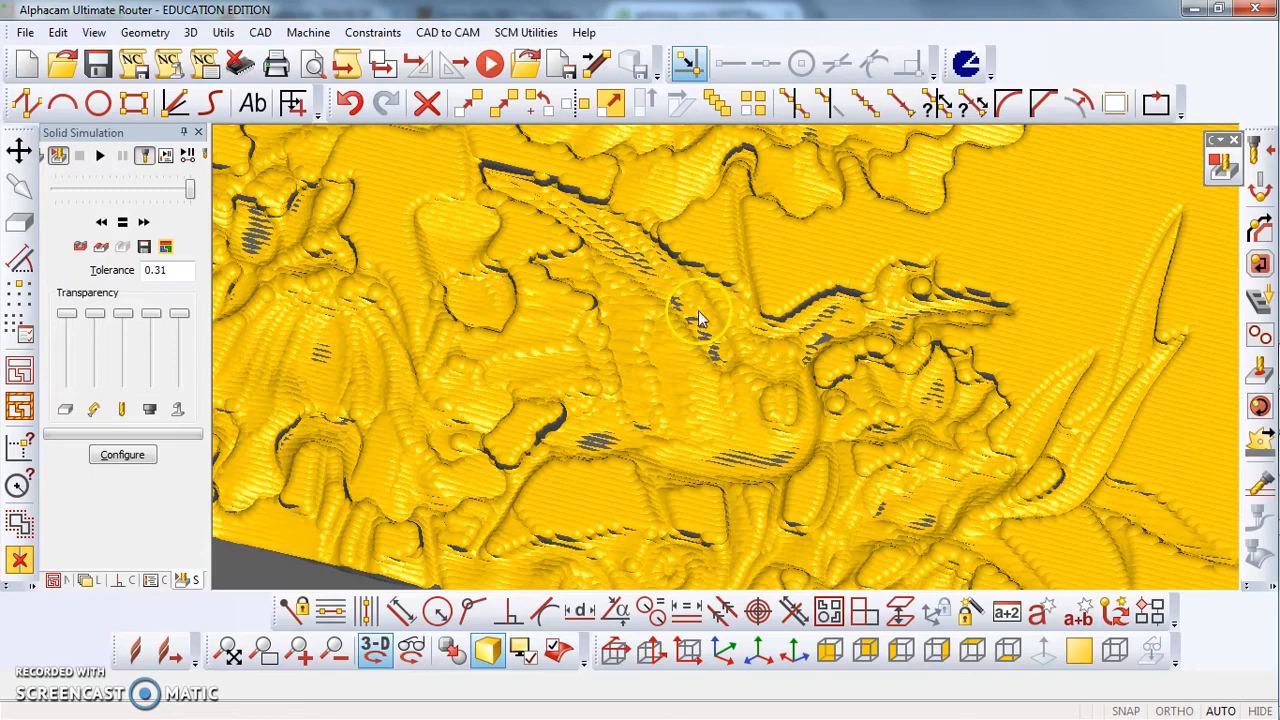
{"action": "scroll", "coordinate": [577, 316], "scroll_direction": "down", "scroll_amount": 2}
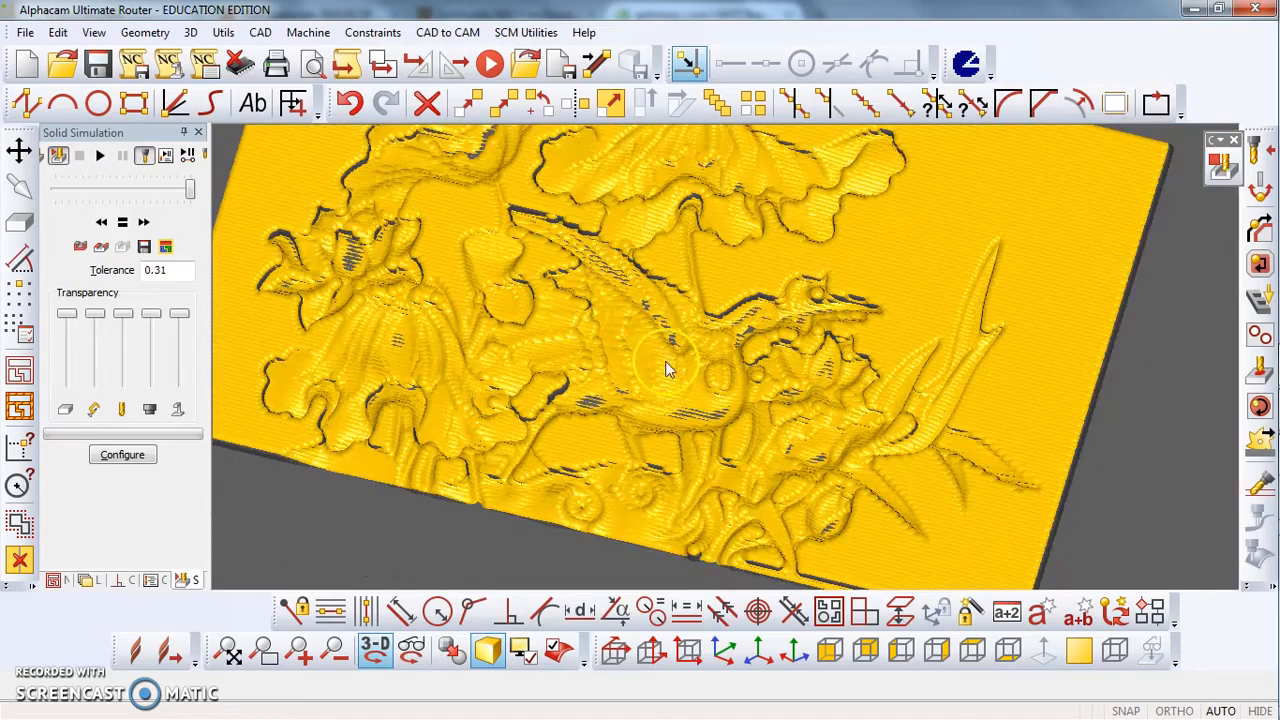
{"action": "middle_click_drag", "start_coordinate": [648, 335], "coordinate": [658, 350]}
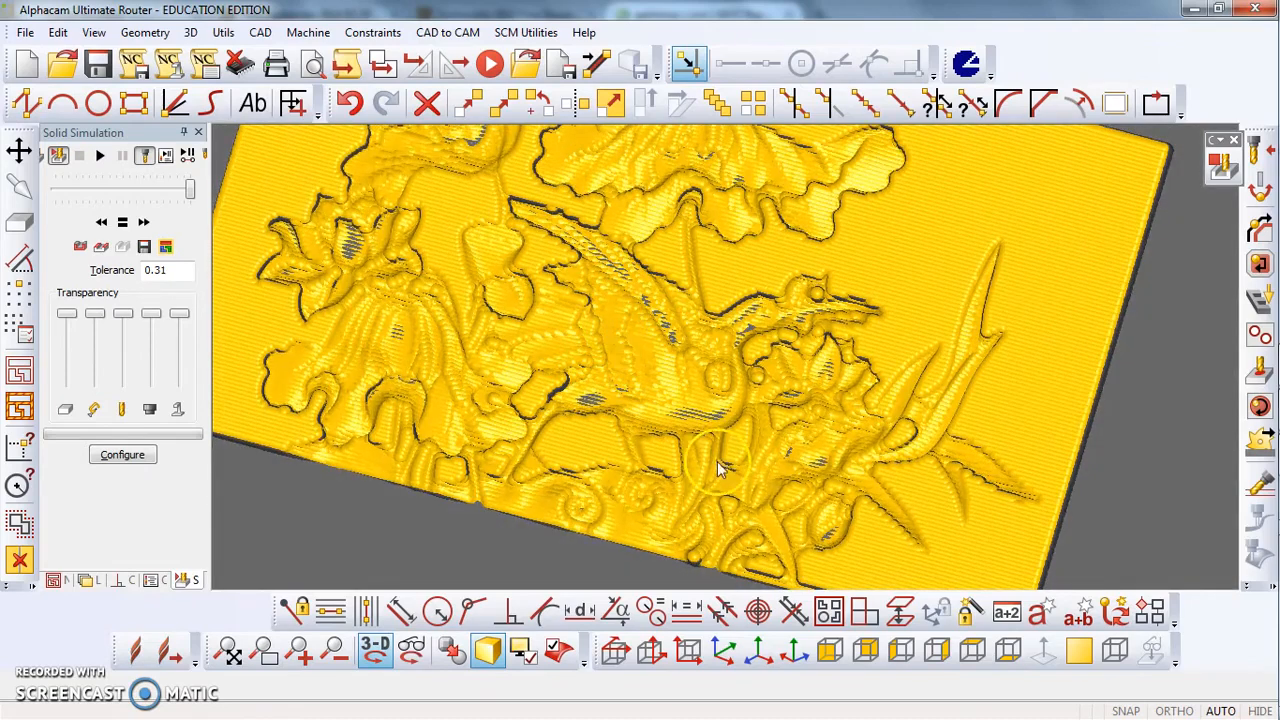
{"action": "scroll", "coordinate": [722, 457], "scroll_direction": "down", "scroll_amount": 1}
{"action": "middle_click_drag", "start_coordinate": [667, 340], "coordinate": [621, 338]}
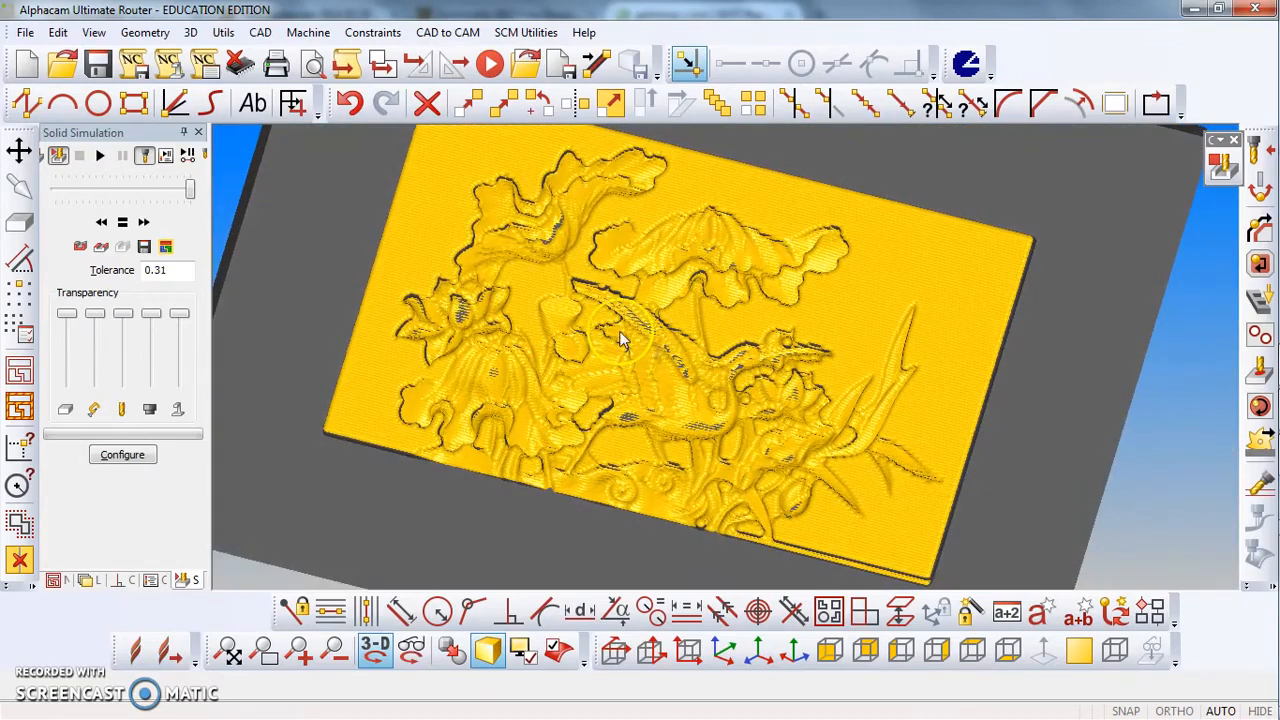
{"action": "scroll", "coordinate": [620, 333], "scroll_direction": "down", "scroll_amount": 1}
{"action": "middle_click_drag", "start_coordinate": [695, 409], "coordinate": [688, 370]}
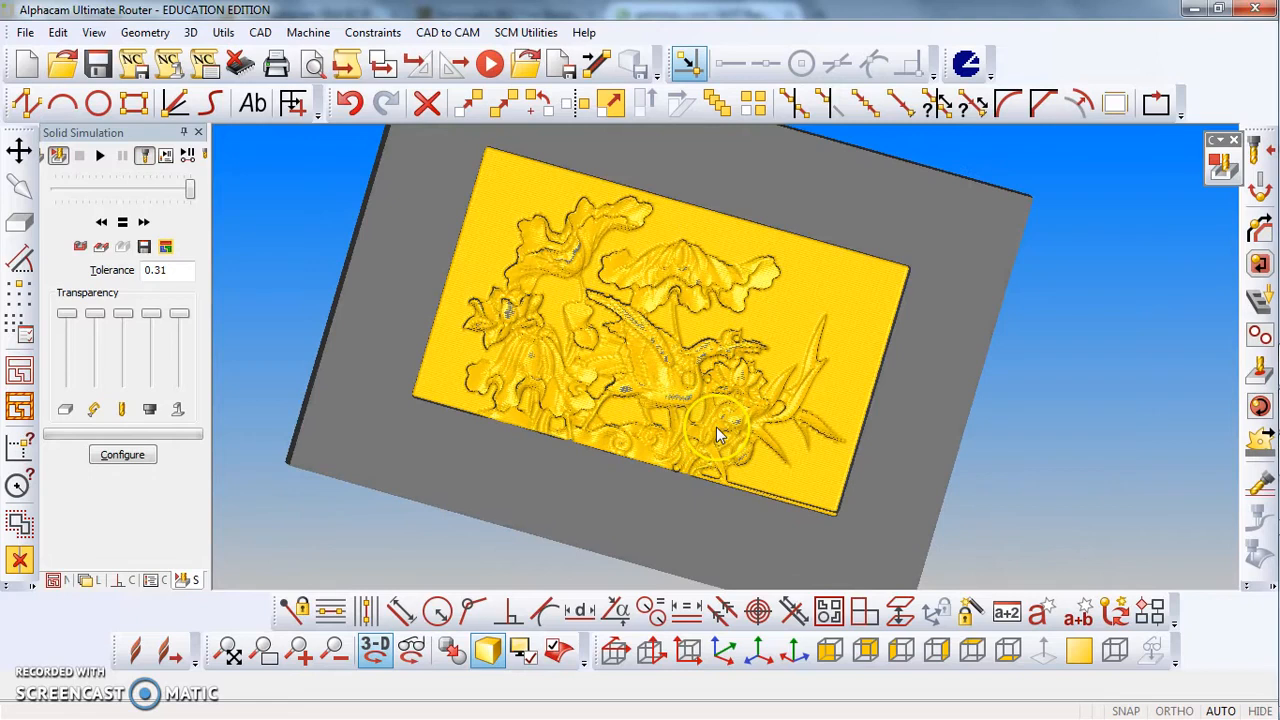
{"action": "mouse_move", "coordinate": [660, 404]}
{"action": "middle_mouse_down"}
{"action": "mouse_move", "coordinate": [594, 363]}
{"action": "mouse_move", "coordinate": [580, 394]}
{"action": "mouse_move", "coordinate": [766, 371]}
{"action": "mouse_move", "coordinate": [642, 389]}
{"action": "middle_mouse_up"}
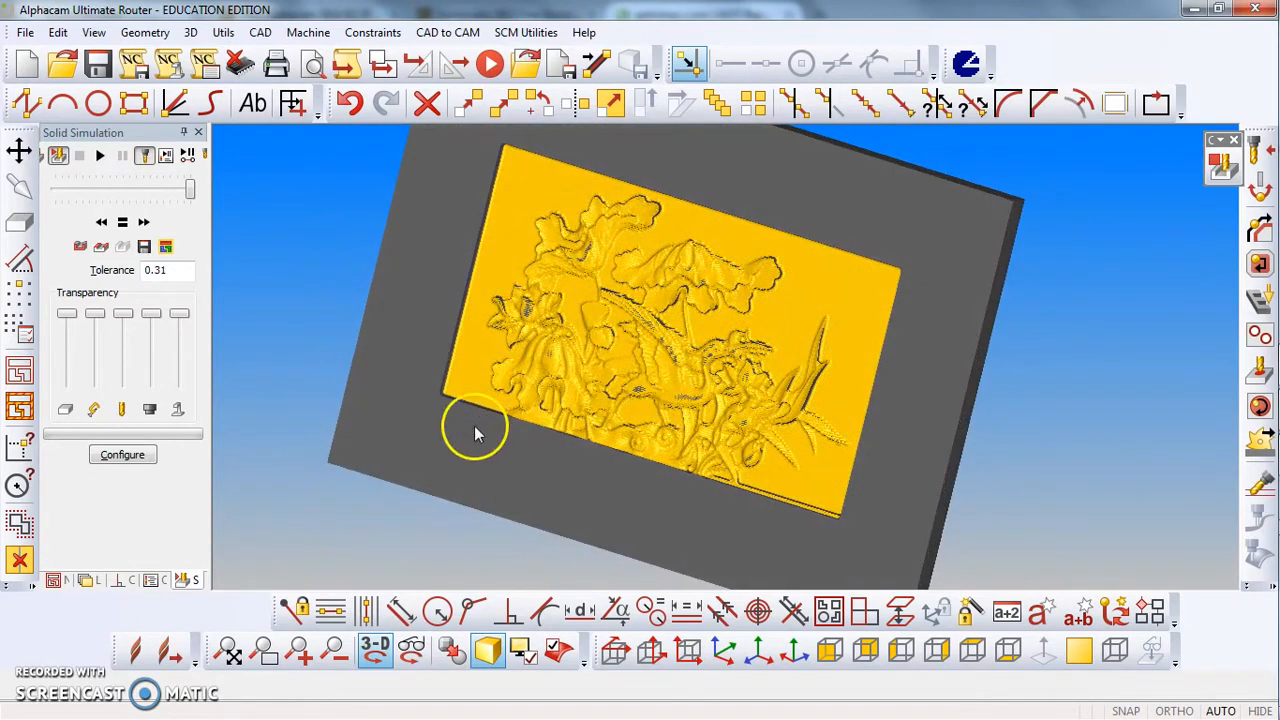